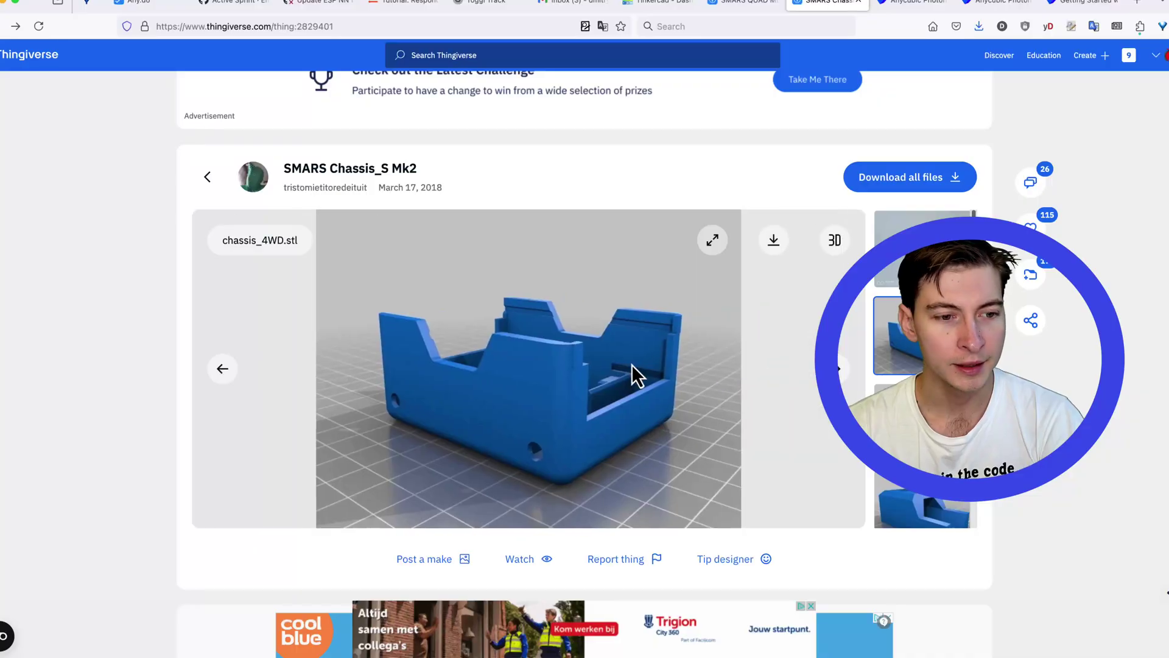
Look through the SMARS Chassis_S Mk2 model's pictures and download chassis_4WD.stl from its files.
{"action": "scroll", "coordinate": [642, 370], "scroll_direction": "down", "scroll_amount": 2}
{"action": "left_click", "coordinate": [835, 287]}
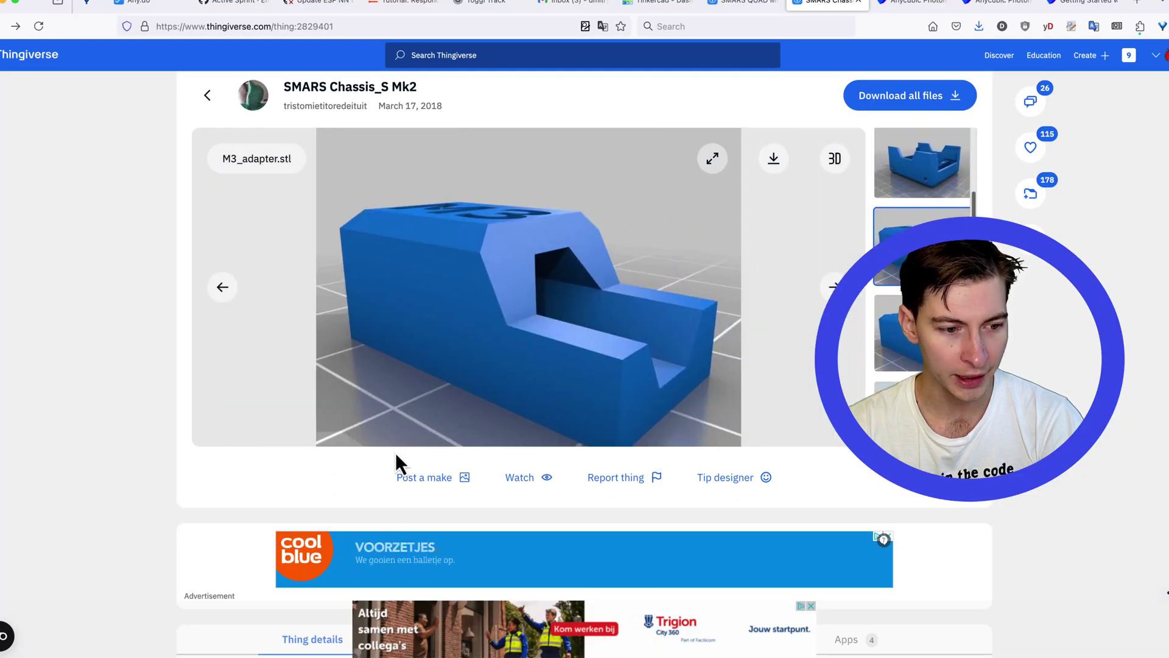
{"action": "scroll", "coordinate": [312, 485], "scroll_direction": "down", "scroll_amount": 1}
{"action": "scroll", "coordinate": [312, 485], "scroll_direction": "down", "scroll_amount": 1}
{"action": "left_click", "coordinate": [407, 554]}
{"action": "left_click", "coordinate": [888, 442]}
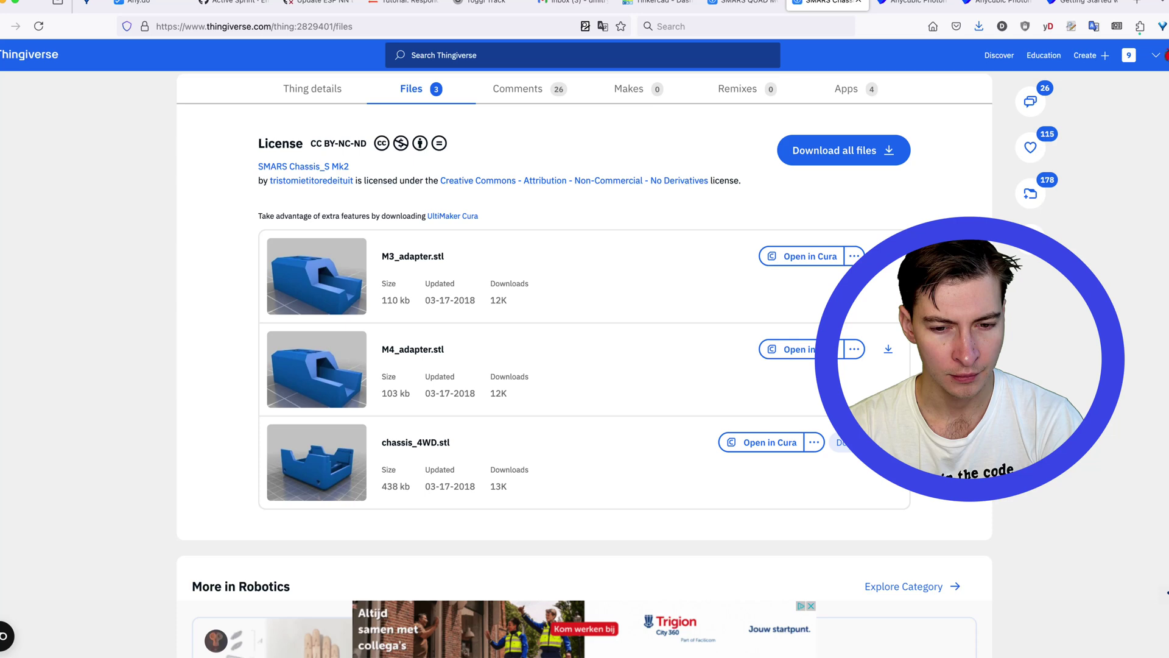
Switch to Tinkercad, create a new 3D design and name it chassis_smars.
{"action": "left_click", "coordinate": [656, 3]}
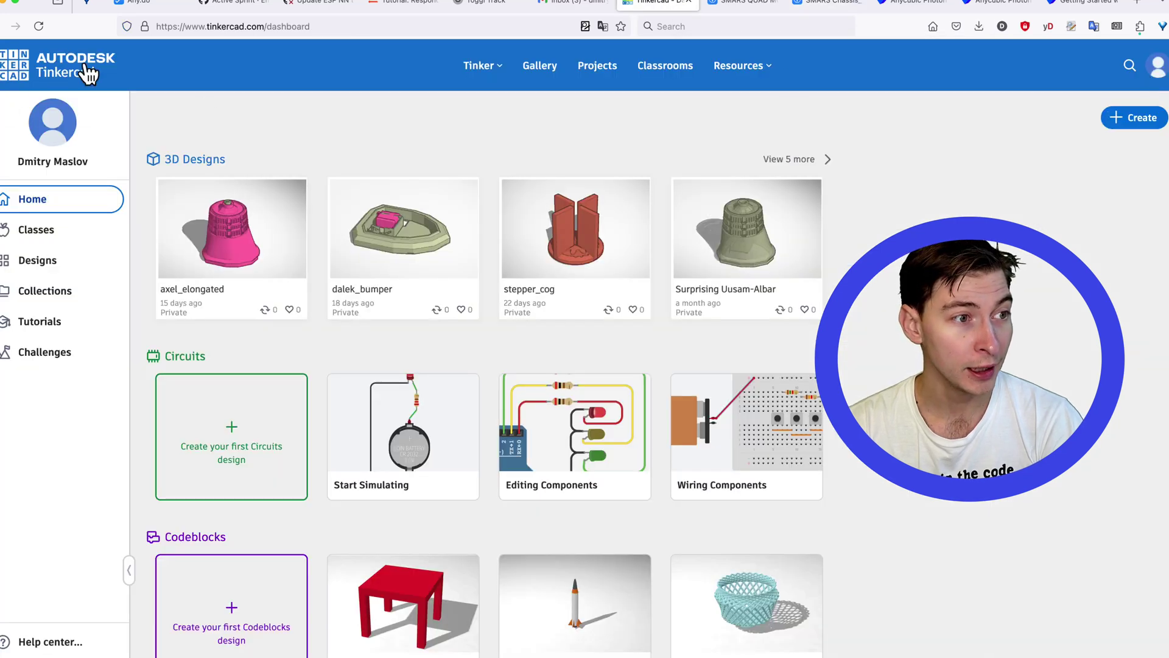
{"action": "left_click", "coordinate": [1157, 76]}
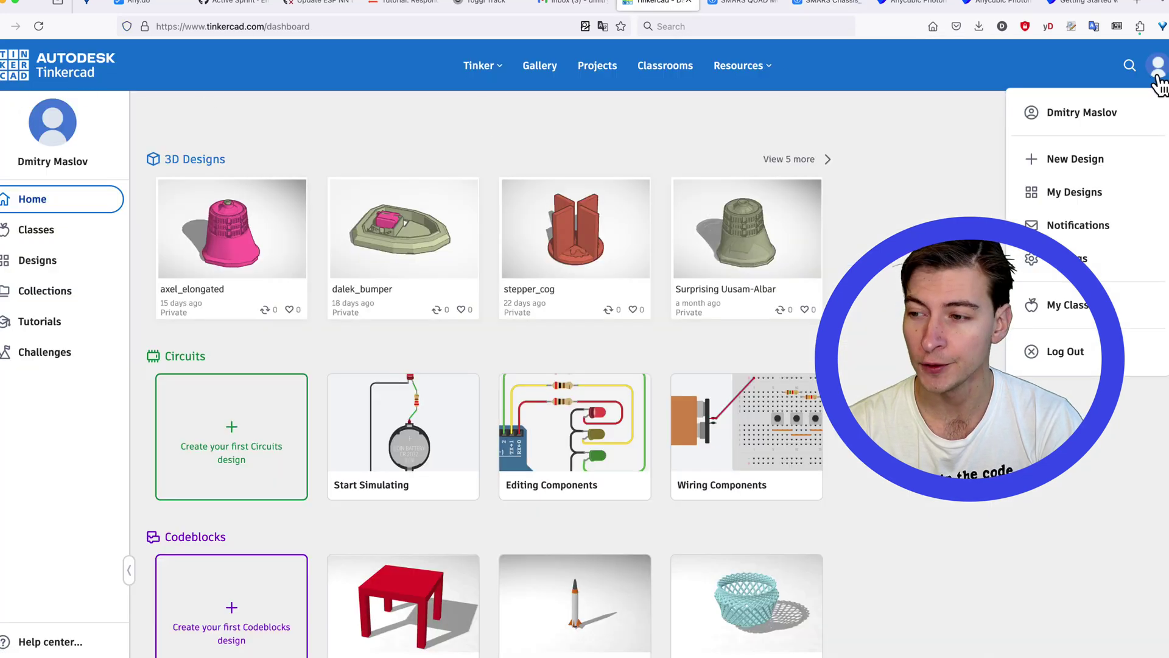
{"action": "left_click", "coordinate": [915, 190]}
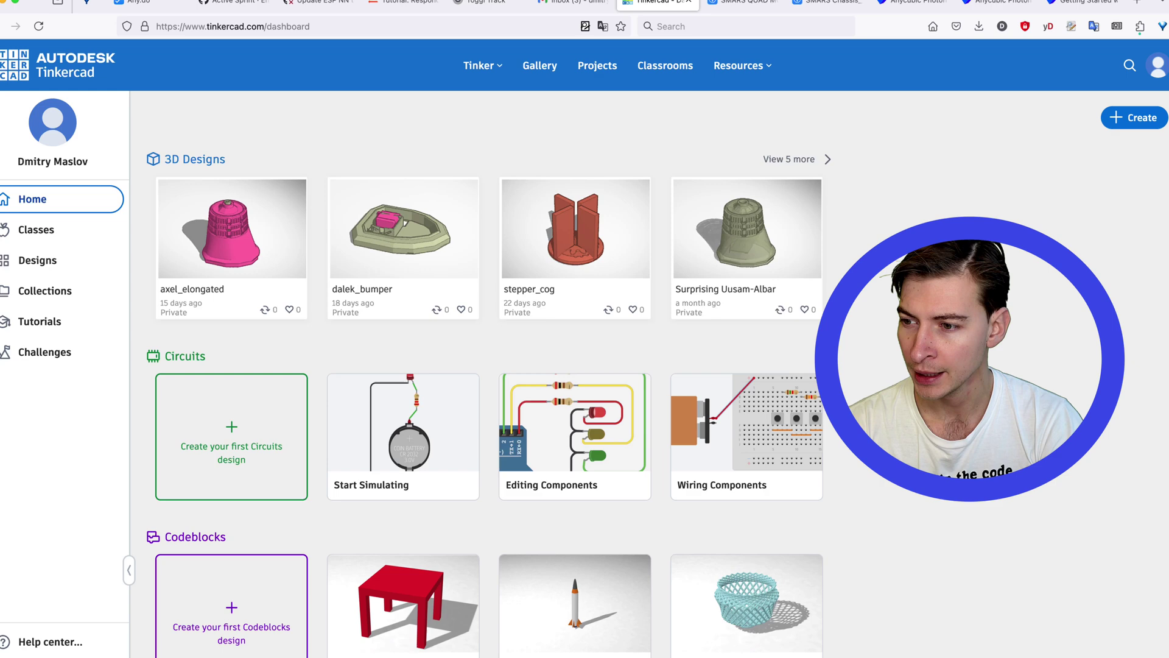
{"action": "left_click", "coordinate": [1122, 119]}
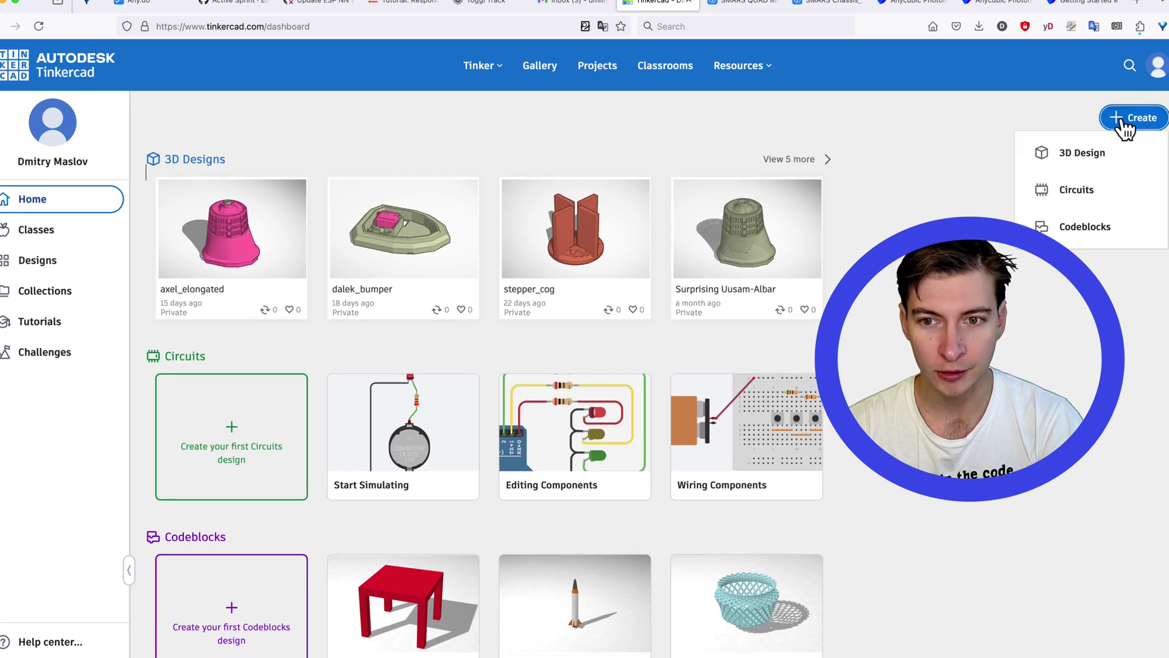
{"action": "left_click", "coordinate": [1102, 160]}
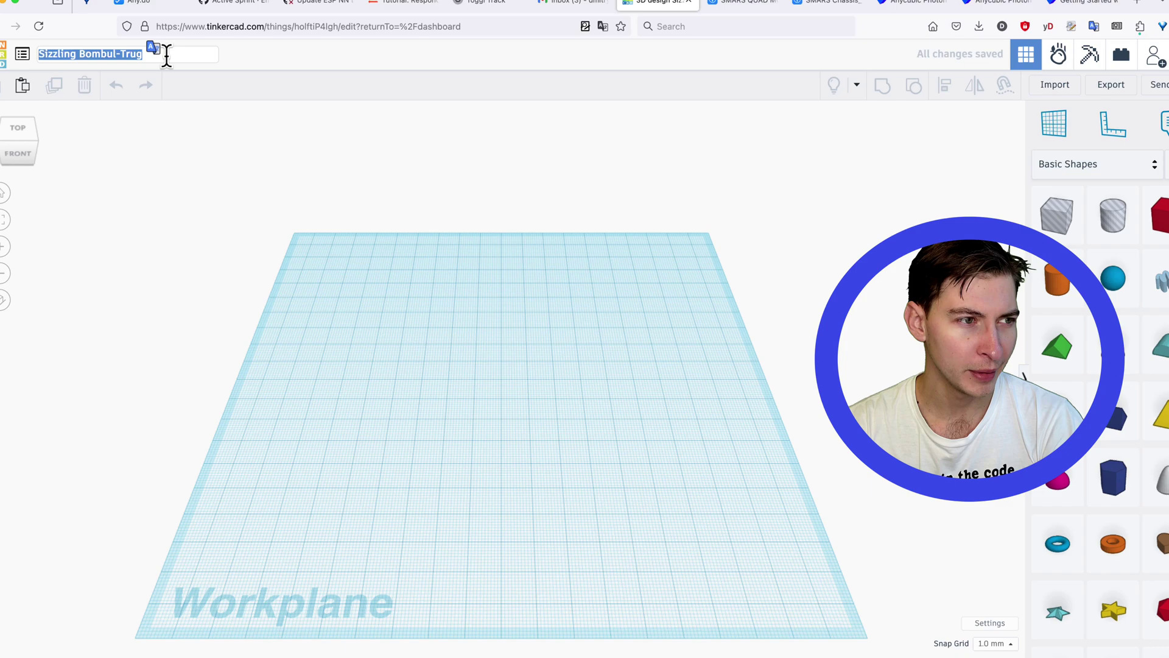
{"action": "type", "text": "chassis smars"}
{"action": "key", "text": "Return"}
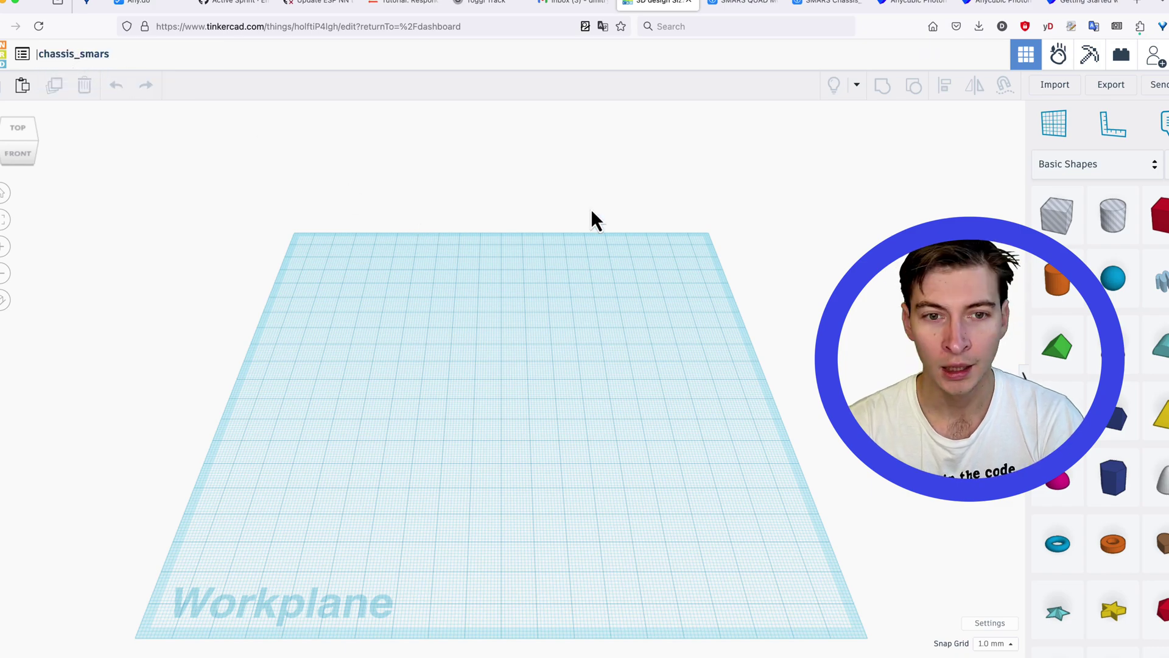
Import the downloaded chassis_4WD.stl file into the design.
{"action": "left_click", "coordinate": [1057, 85]}
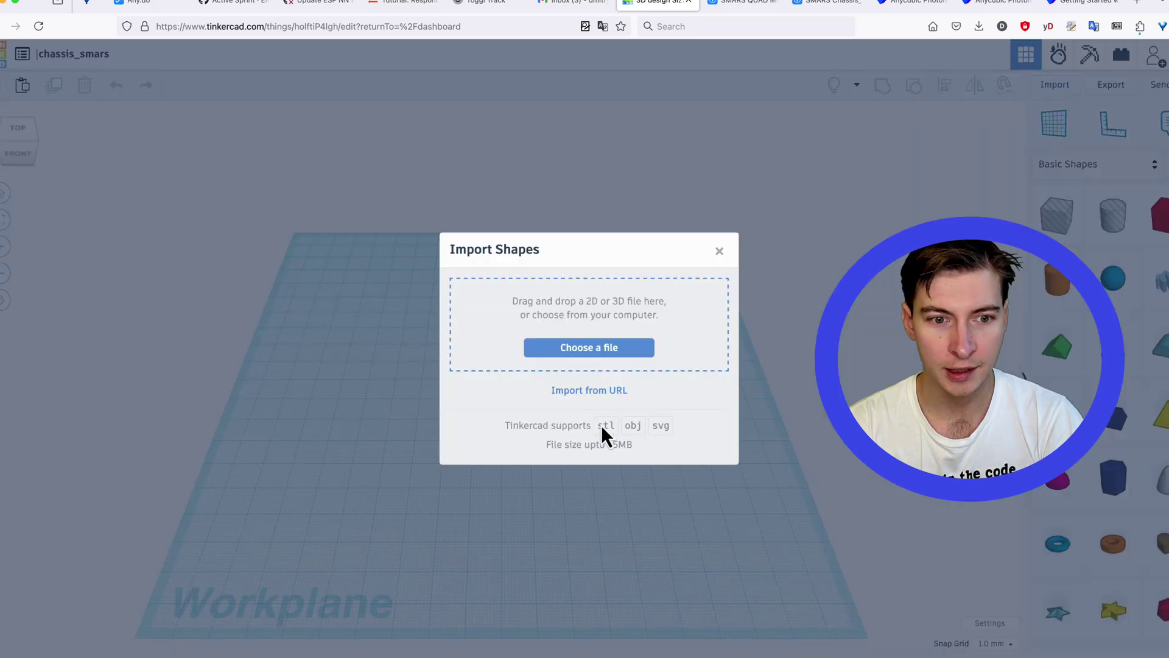
{"action": "left_click", "coordinate": [589, 347]}
{"action": "double_click", "coordinate": [378, 131]}
{"action": "left_click", "coordinate": [700, 499]}
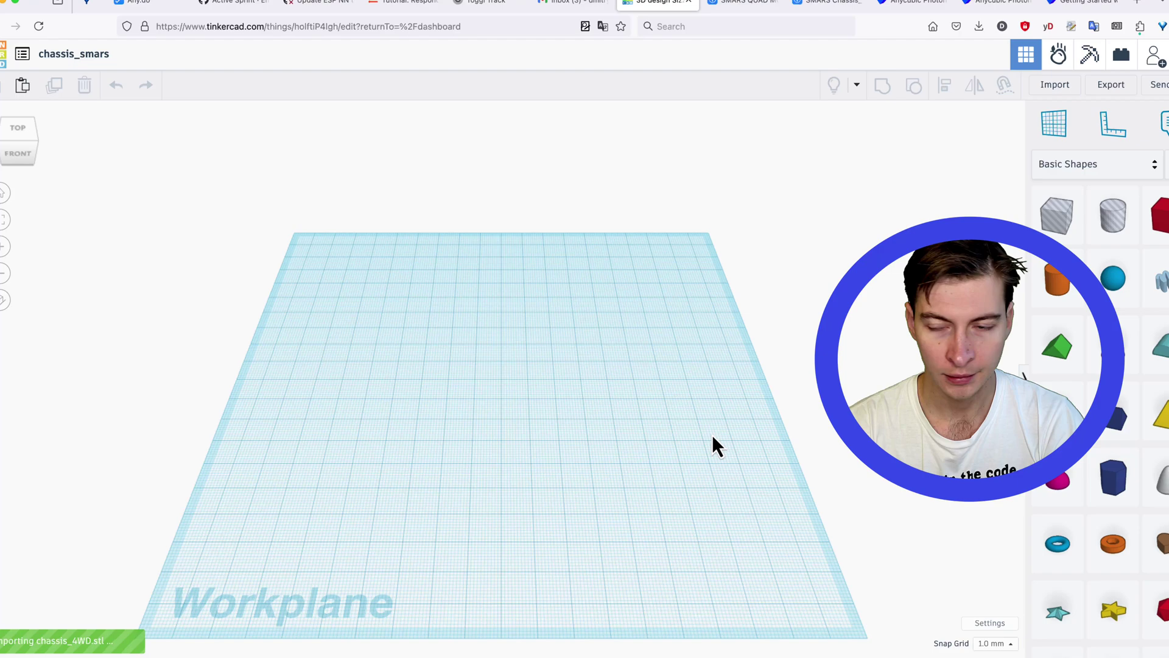
Look at the SMARS QUAD MOD pictures on Thingiverse, return to Tinkercad and examine the imported chassis's interior.
{"action": "left_click", "coordinate": [734, 3]}
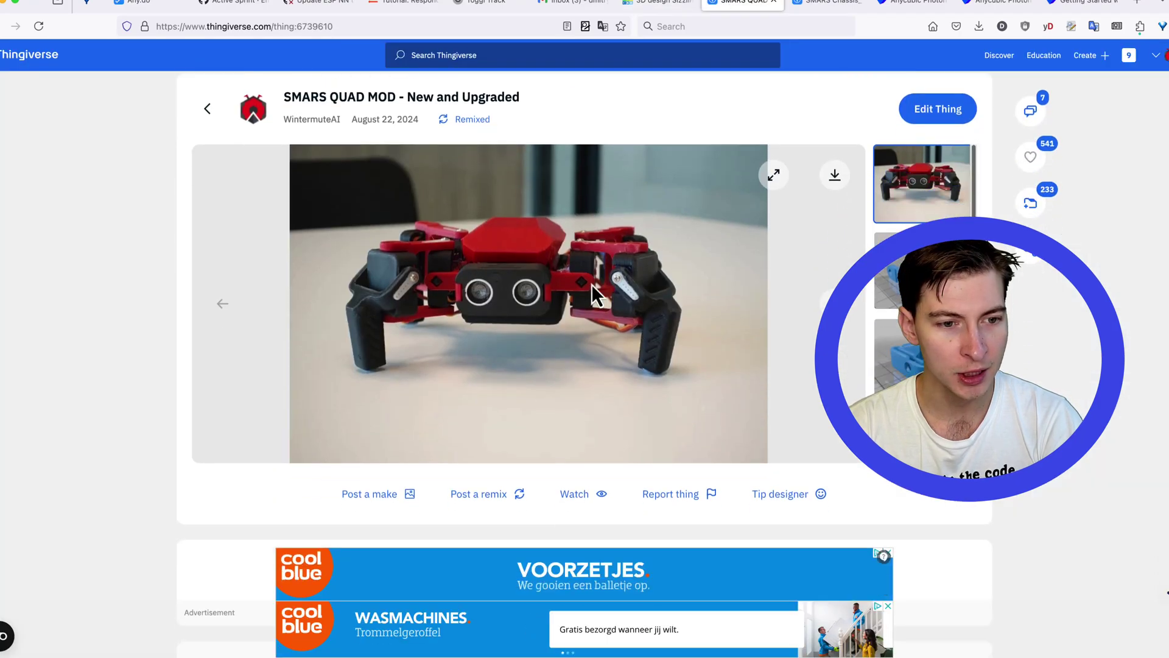
{"action": "scroll", "coordinate": [588, 283], "scroll_direction": "down", "scroll_amount": 1}
{"action": "scroll", "coordinate": [922, 303], "scroll_direction": "down", "scroll_amount": 4}
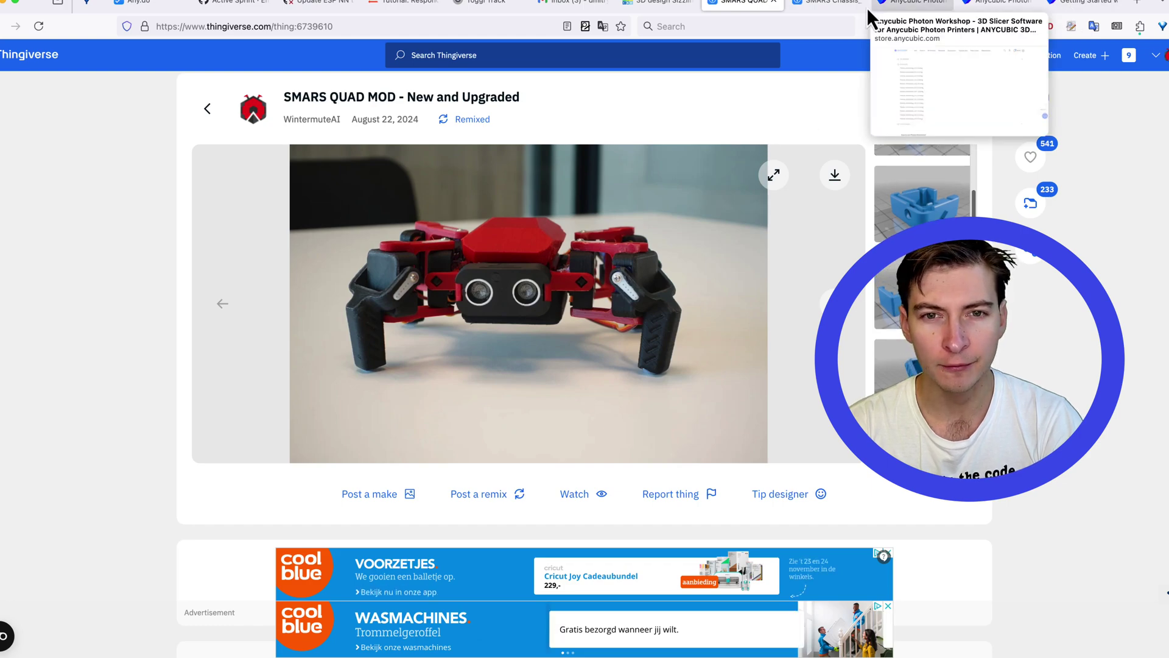
{"action": "left_click", "coordinate": [655, 3]}
{"action": "scroll", "coordinate": [584, 377], "scroll_direction": "up", "scroll_amount": 3}
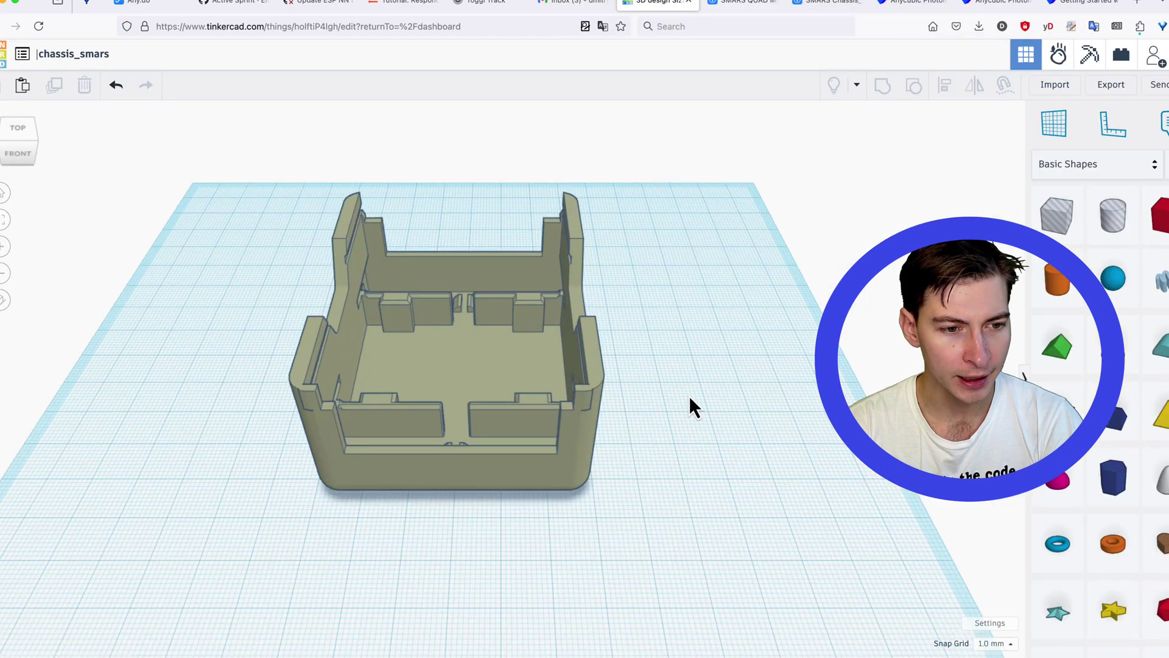
{"action": "right_click_drag", "start_coordinate": [689, 396], "coordinate": [609, 292]}
{"action": "scroll", "coordinate": [551, 393], "scroll_direction": "up", "scroll_amount": 3}
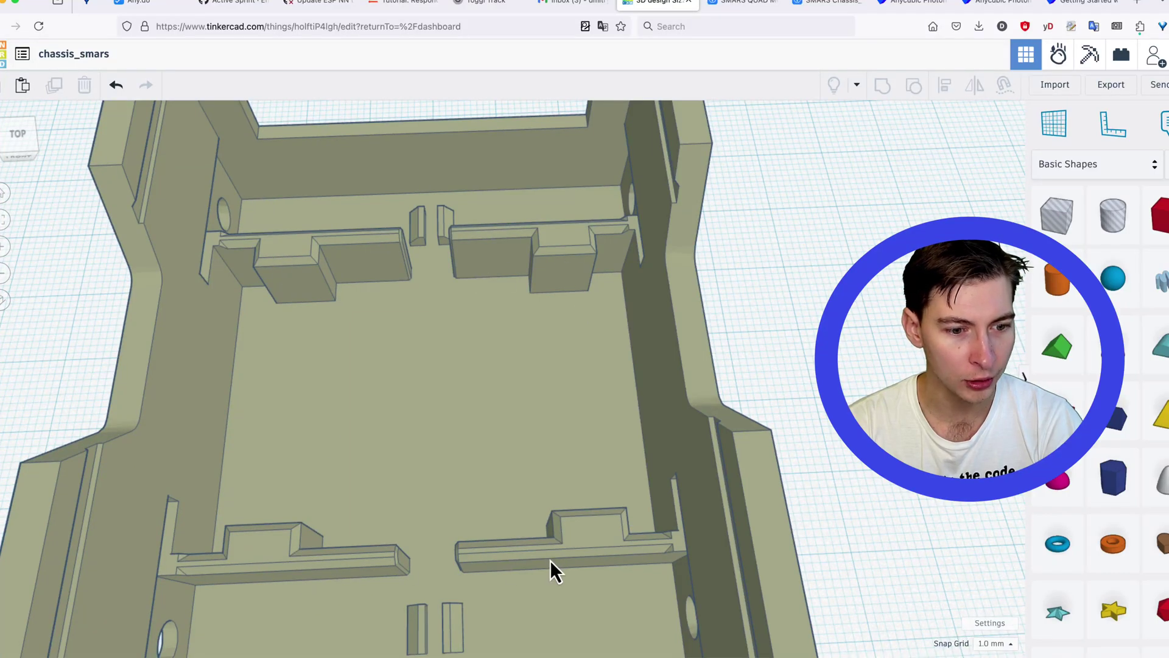
{"action": "right_click_drag", "start_coordinate": [557, 553], "coordinate": [457, 439]}
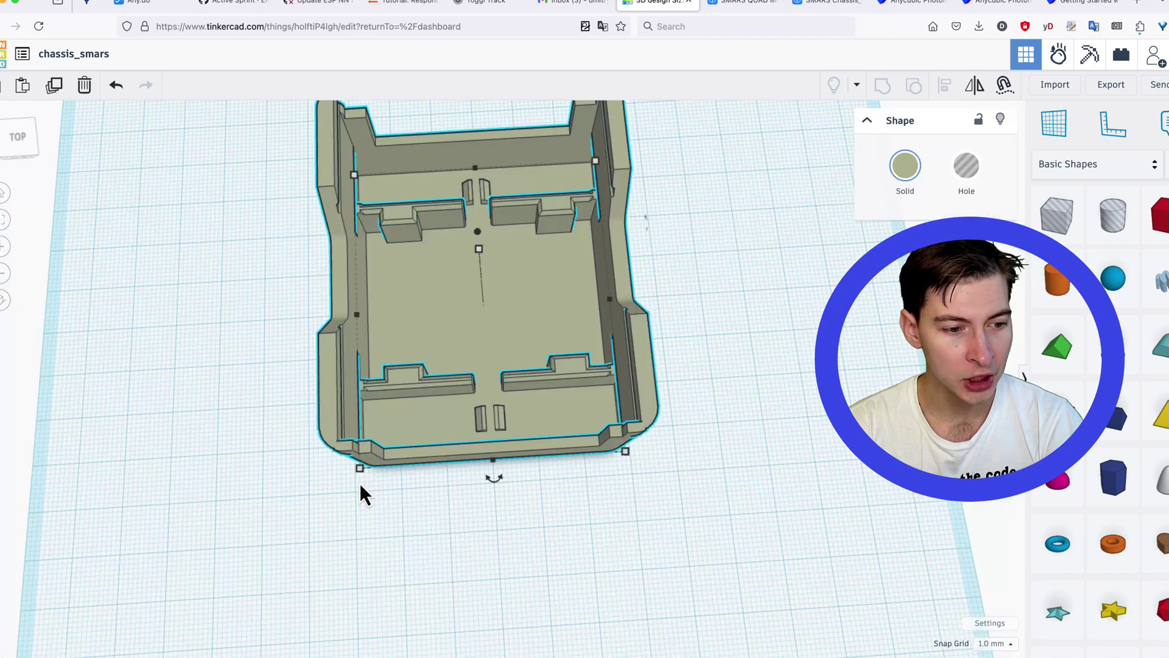
{"action": "mouse_move", "coordinate": [360, 472]}
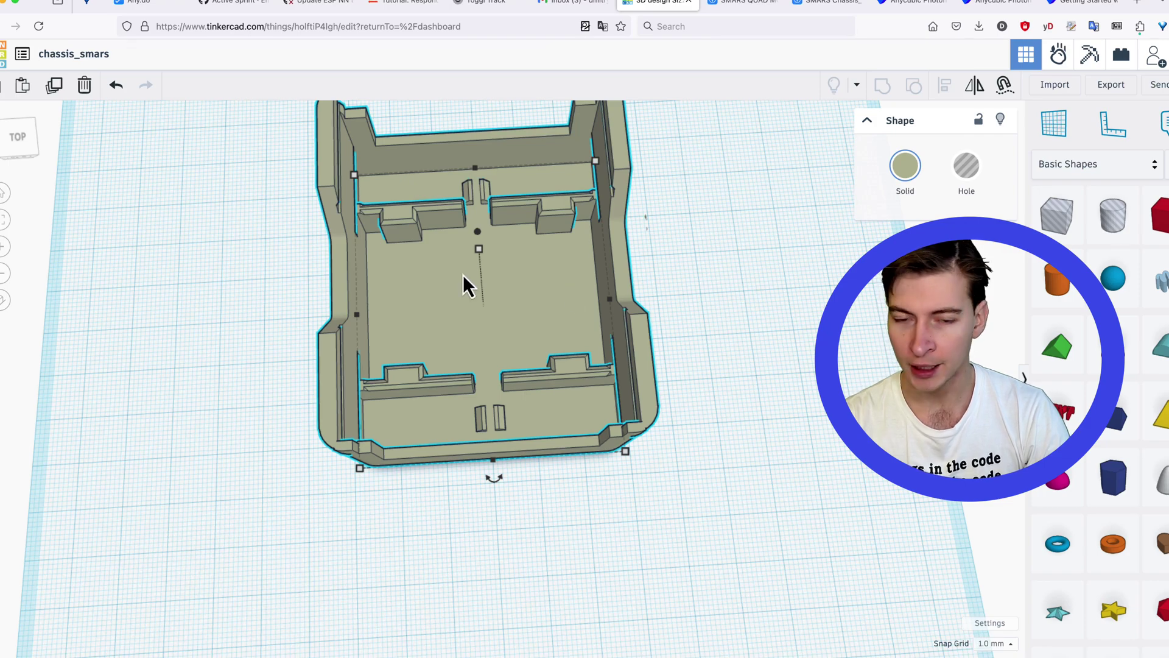
Place a box hole on the chassis floor and stretch it to about 55 mm wide, covering the interior dividers lengthwise.
{"action": "left_click", "coordinate": [1051, 220]}
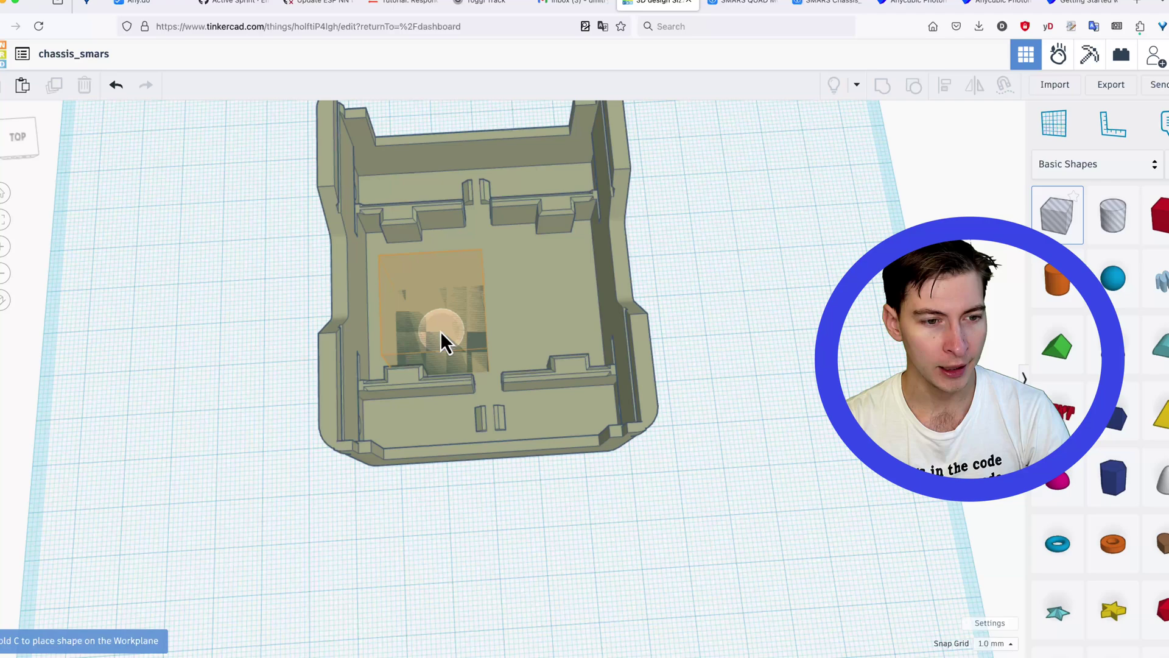
{"action": "left_click", "coordinate": [485, 314]}
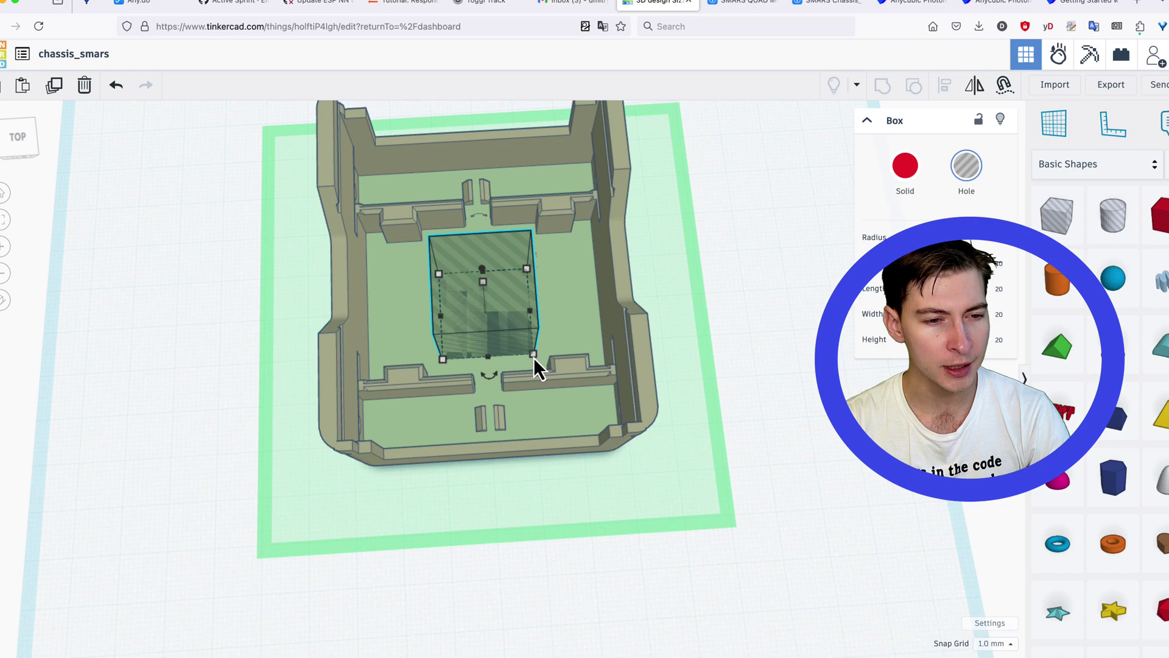
{"action": "left_click_drag", "start_coordinate": [533, 355], "coordinate": [614, 411]}
{"action": "left_click_drag", "start_coordinate": [445, 421], "coordinate": [363, 438]}
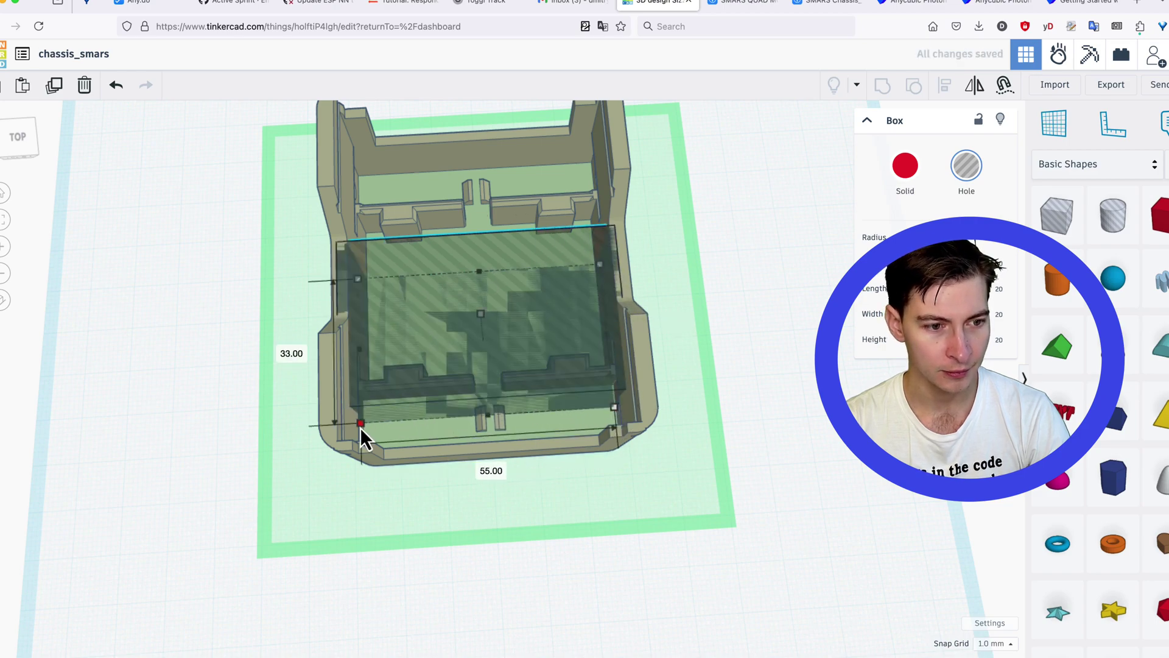
{"action": "left_click_drag", "start_coordinate": [363, 286], "coordinate": [392, 196]}
Check the box hole's fit against the chassis walls and turn the snap grid off.
{"action": "right_click_drag", "start_coordinate": [392, 196], "coordinate": [649, 224]}
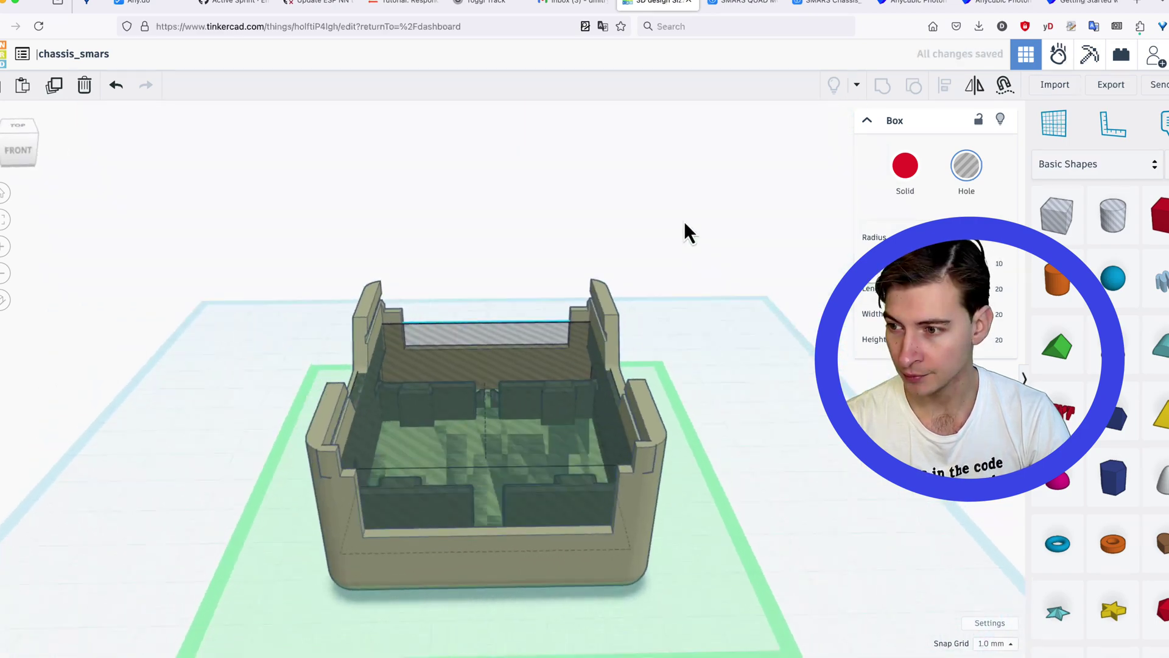
{"action": "scroll", "coordinate": [557, 487], "scroll_direction": "up", "scroll_amount": 5}
{"action": "right_click_drag", "start_coordinate": [557, 487], "coordinate": [820, 403]}
{"action": "scroll", "coordinate": [818, 404], "scroll_direction": "up", "scroll_amount": 3}
{"action": "scroll", "coordinate": [791, 411], "scroll_direction": "down", "scroll_amount": 5}
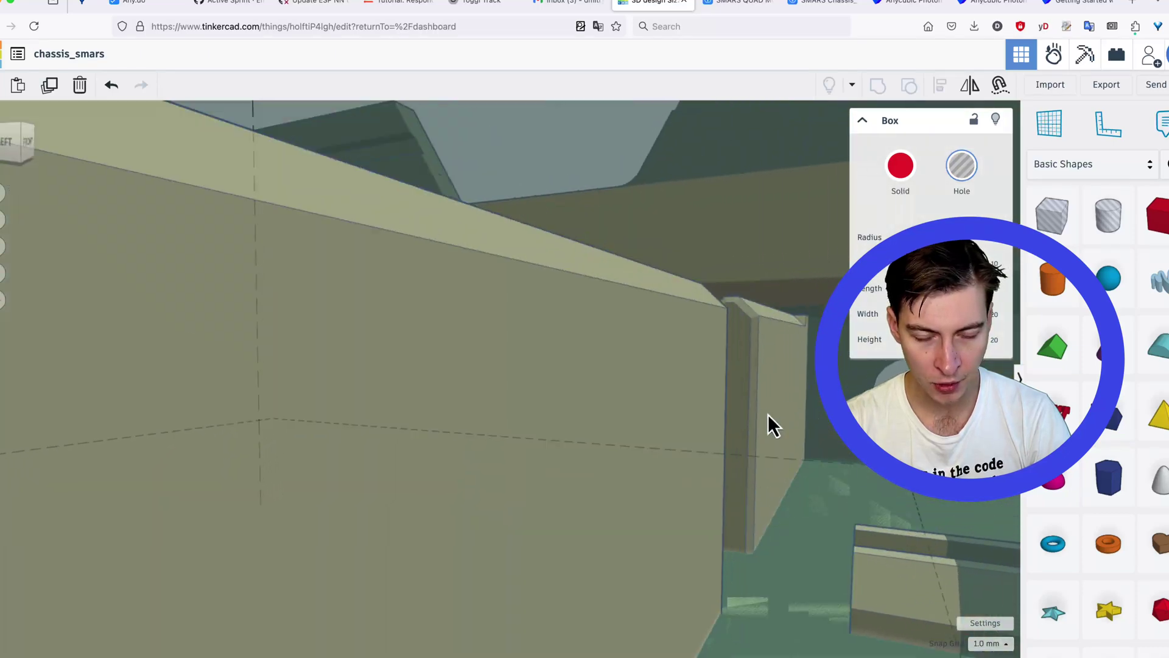
{"action": "scroll", "coordinate": [760, 436], "scroll_direction": "down", "scroll_amount": 8}
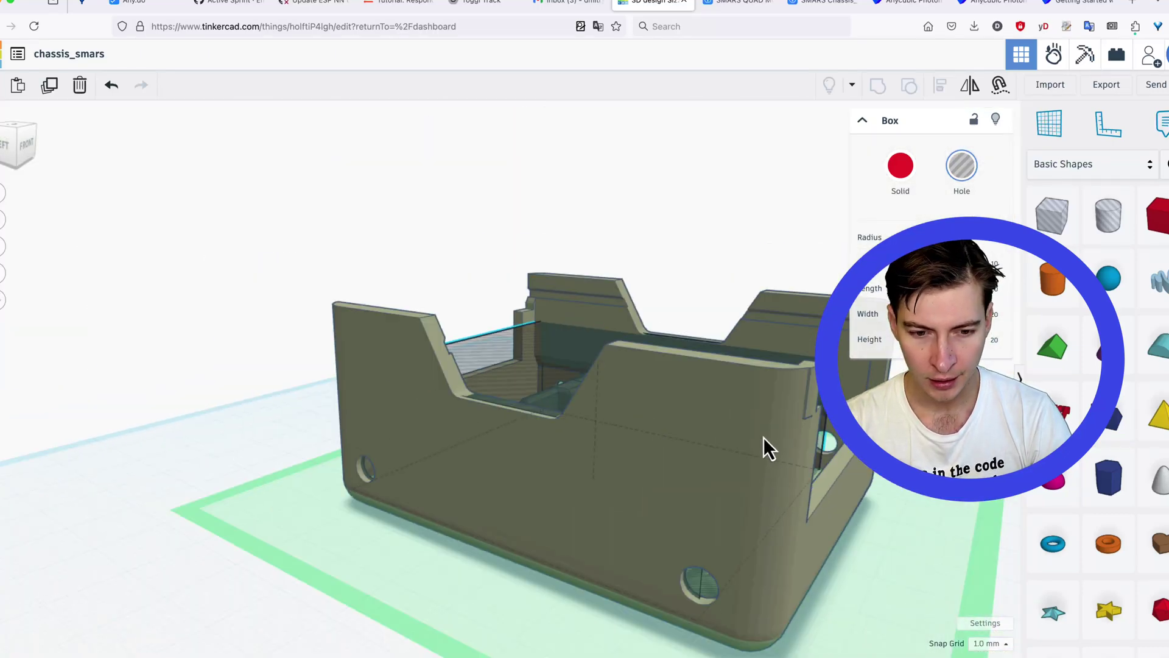
{"action": "right_click_drag", "start_coordinate": [763, 437], "coordinate": [948, 618]}
{"action": "scroll", "coordinate": [949, 618], "scroll_direction": "up", "scroll_amount": 5}
{"action": "left_click", "coordinate": [980, 645]}
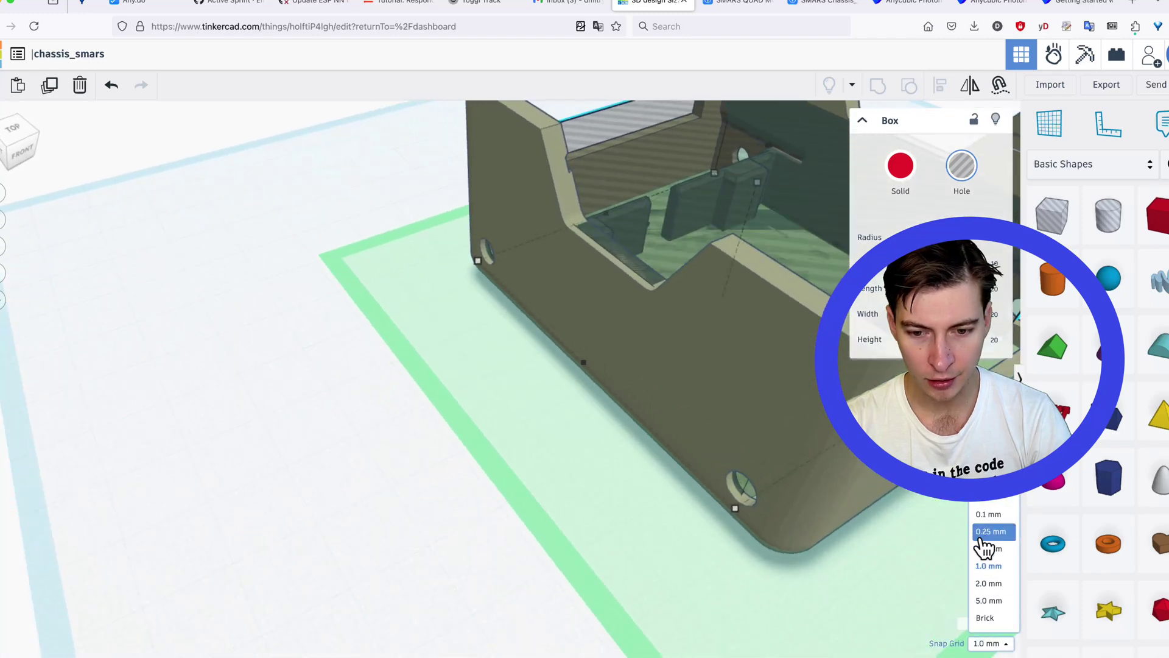
{"action": "left_click", "coordinate": [981, 500]}
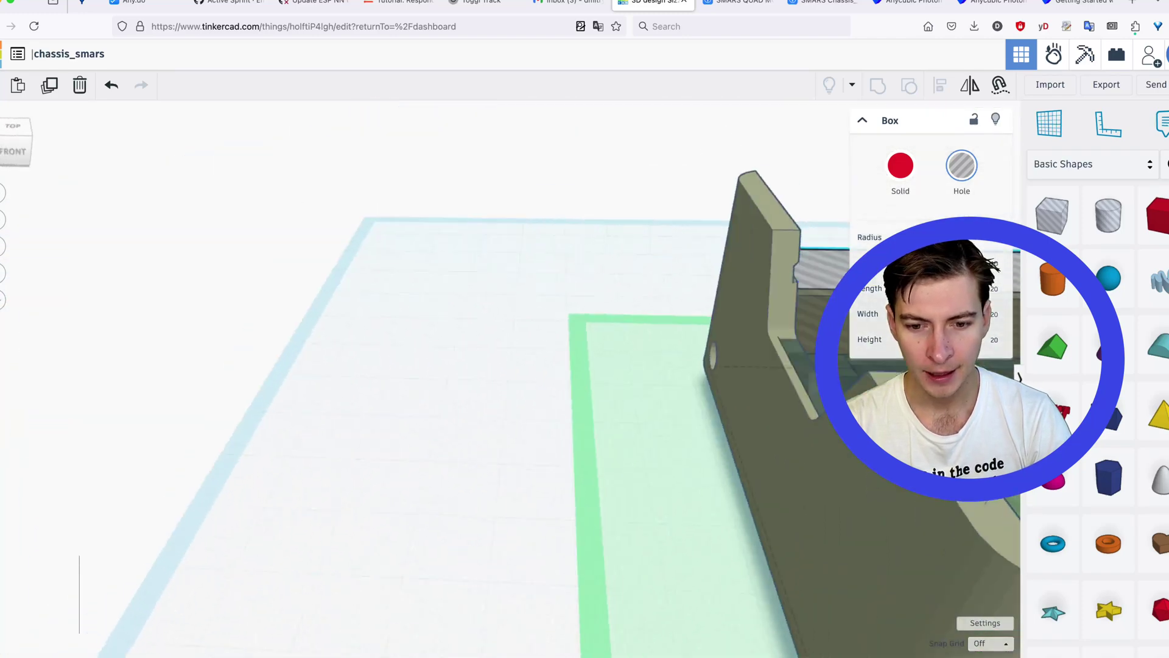
Nudge the box hole slightly sideways and lengthwise to fine-tune its position inside the chassis walls.
{"action": "right_click_drag", "start_coordinate": [511, 379], "coordinate": [603, 401]}
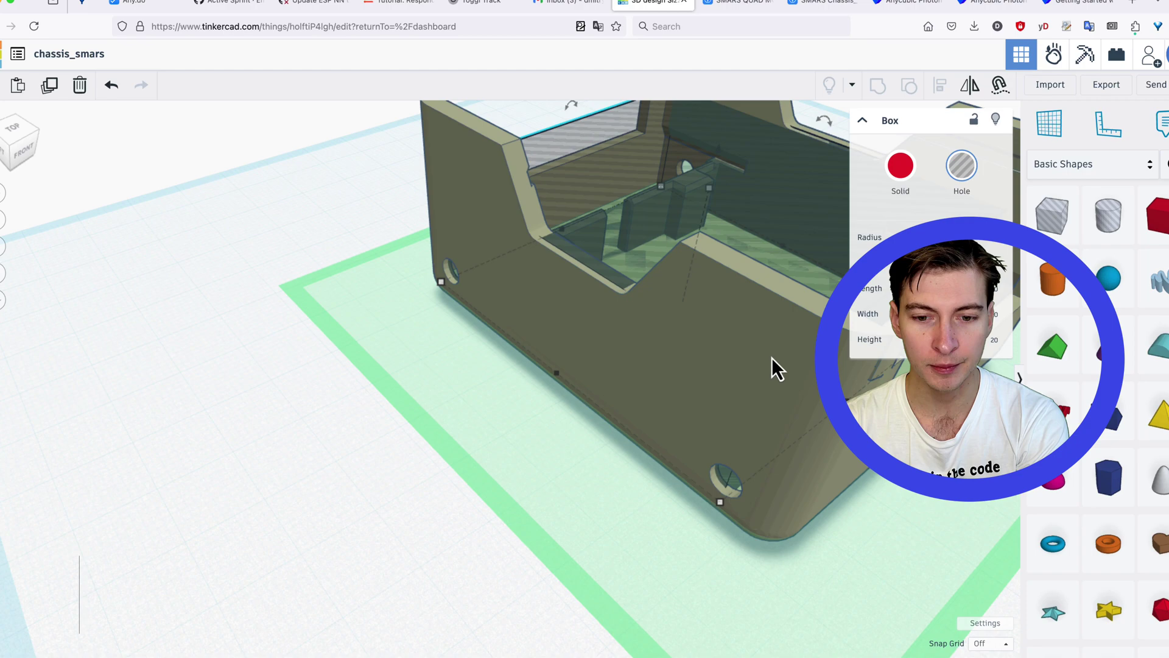
{"action": "middle_click_drag", "start_coordinate": [755, 337], "coordinate": [612, 487]}
{"action": "scroll", "coordinate": [611, 487], "scroll_direction": "up", "scroll_amount": 5}
{"action": "right_click_drag", "start_coordinate": [611, 487], "coordinate": [674, 449]}
{"action": "key", "text": "Right"}
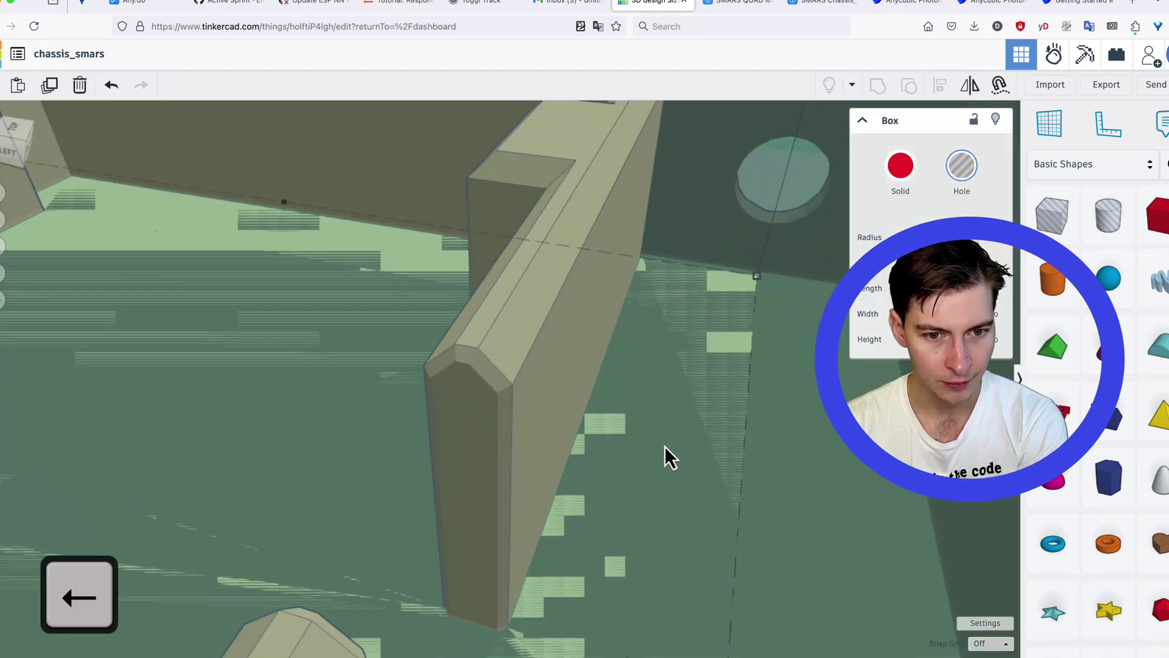
{"action": "key", "text": "Down"}
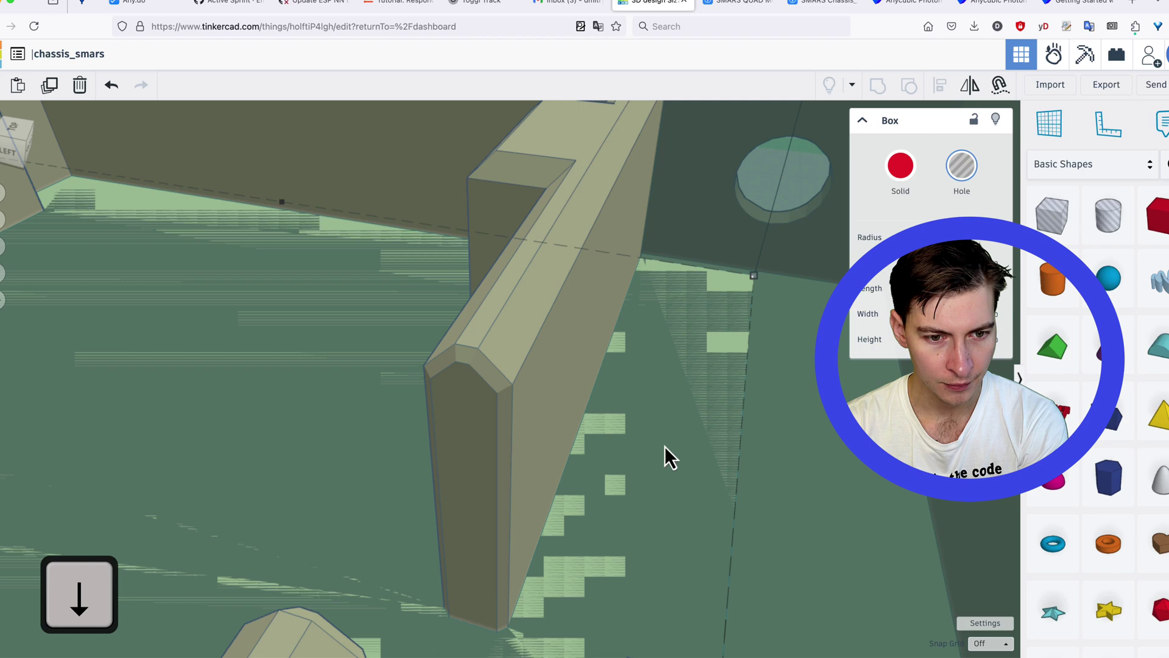
{"action": "scroll", "coordinate": [813, 492], "scroll_direction": "down", "scroll_amount": 5}
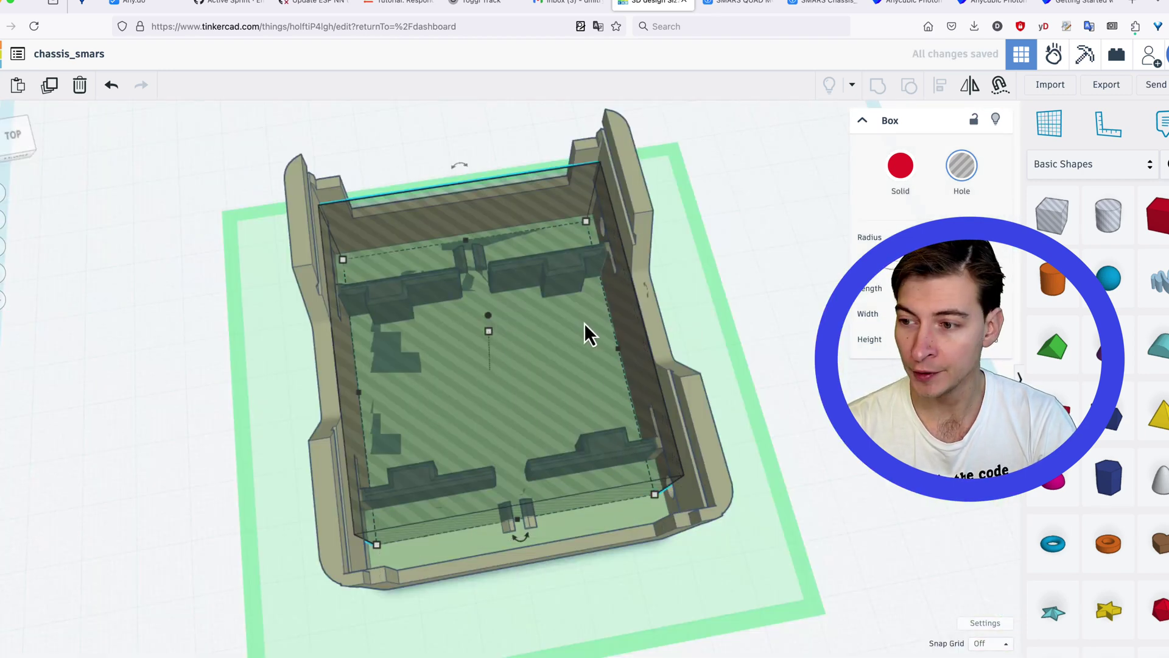
Try grouping the box hole with the chassis to cut away the interior dividers.
{"action": "left_click", "coordinate": [579, 217]}
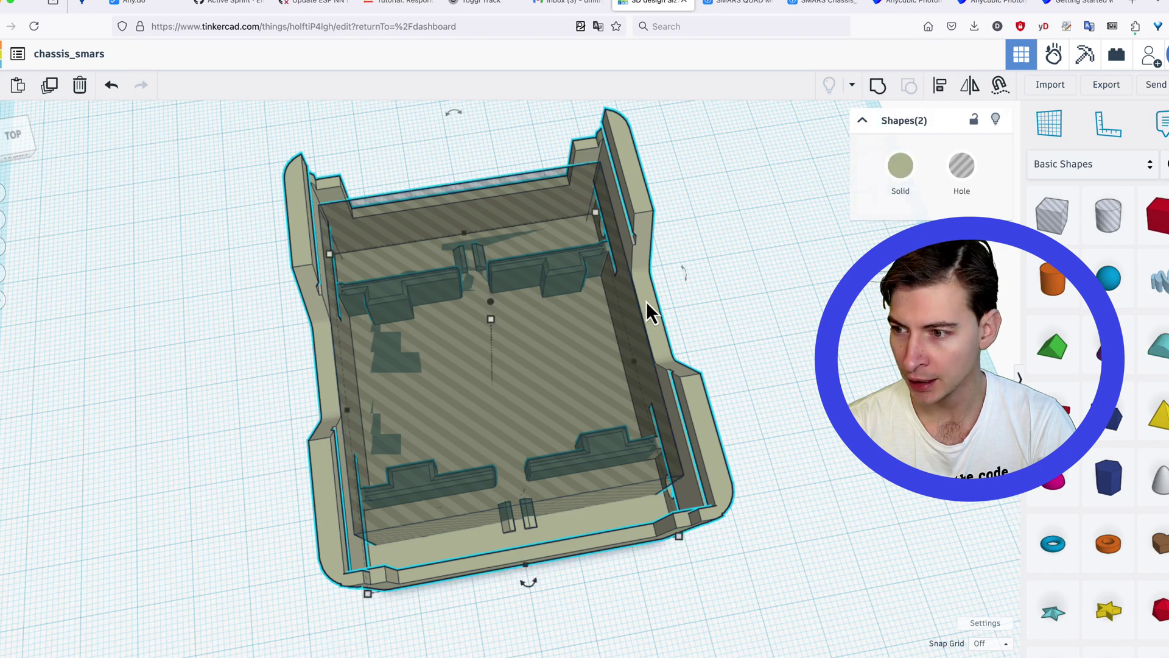
{"action": "left_click", "coordinate": [880, 90]}
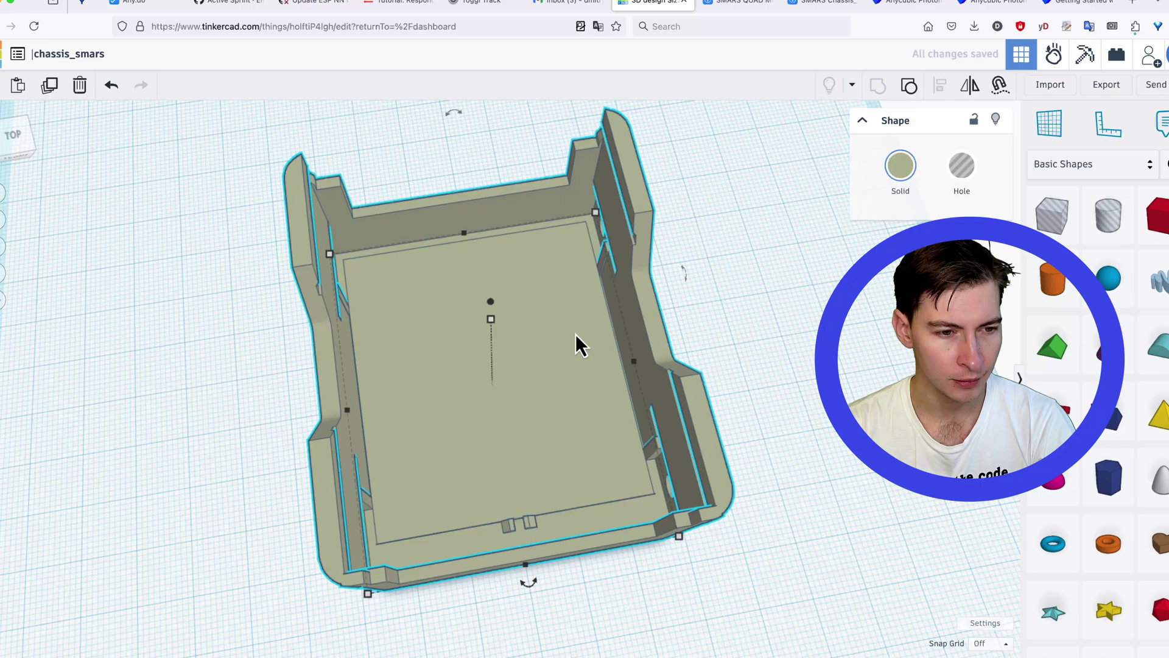
{"action": "scroll", "coordinate": [615, 365], "scroll_direction": "up", "scroll_amount": 2}
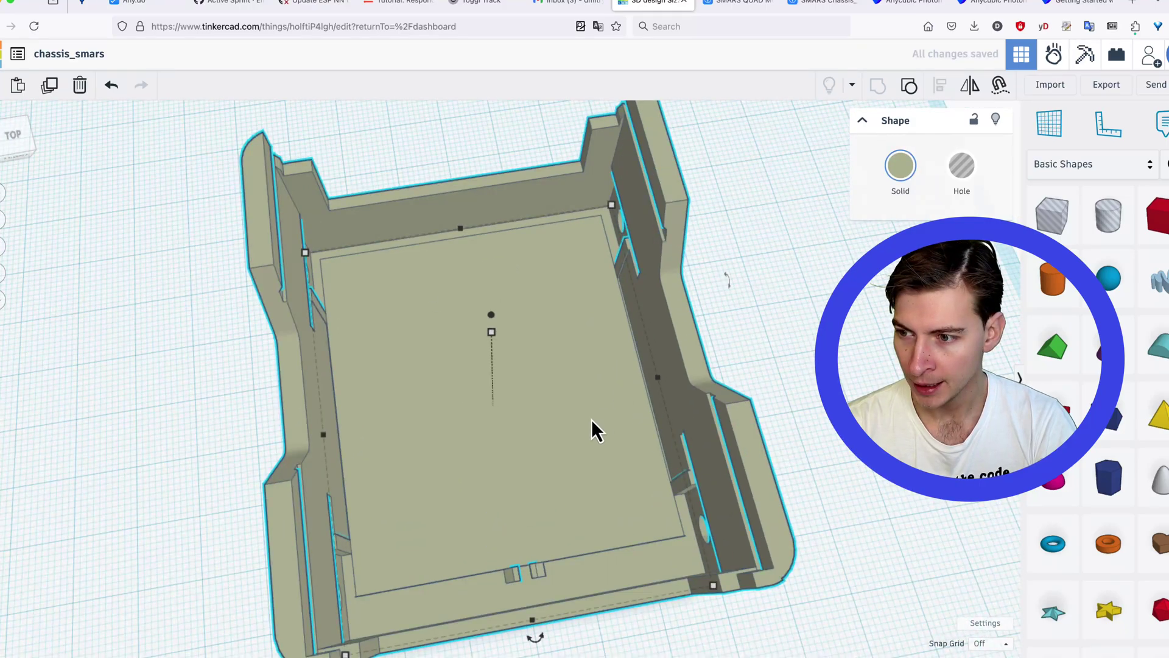
{"action": "right_click_drag", "start_coordinate": [591, 419], "coordinate": [475, 542]}
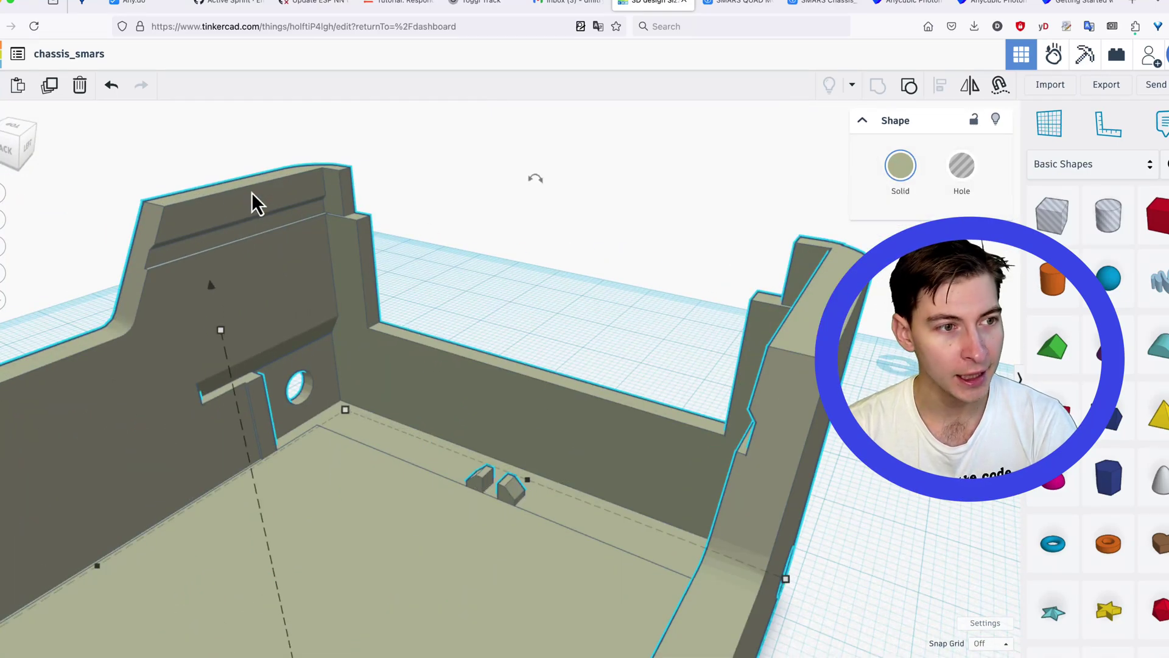
{"action": "left_click", "coordinate": [125, 96]}
Stretch the box hole toward the chassis end to cover the pair of small posts on the floor.
{"action": "right_click_drag", "start_coordinate": [487, 461], "coordinate": [461, 517]}
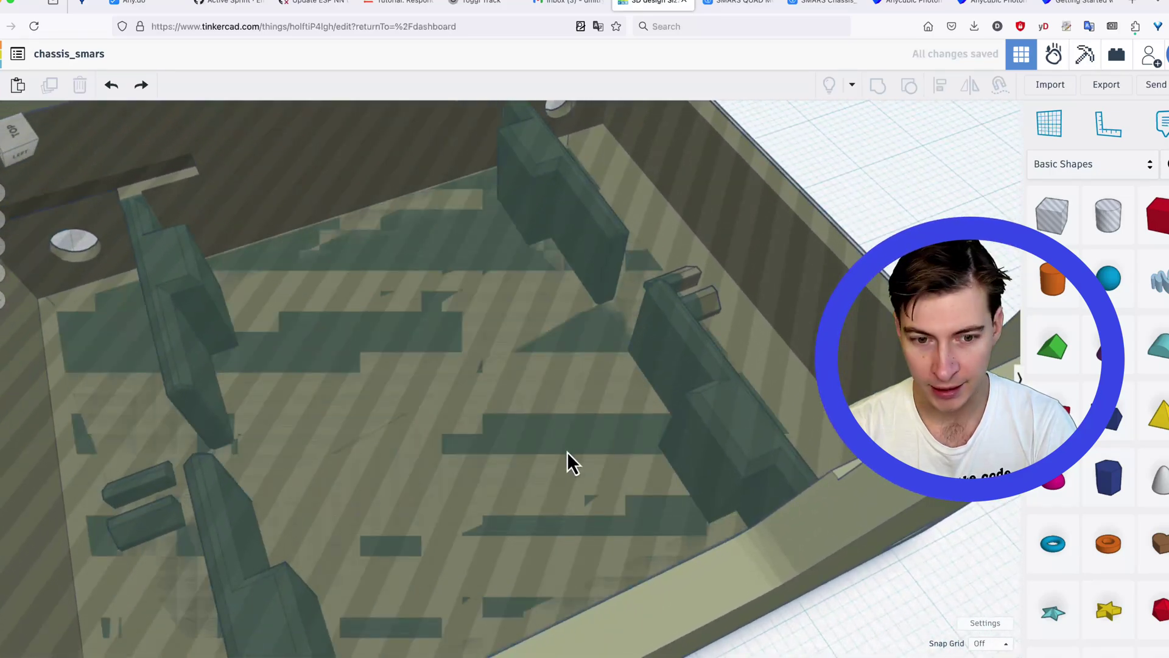
{"action": "scroll", "coordinate": [655, 440], "scroll_direction": "down", "scroll_amount": 4}
{"action": "scroll", "coordinate": [650, 477], "scroll_direction": "up", "scroll_amount": 5}
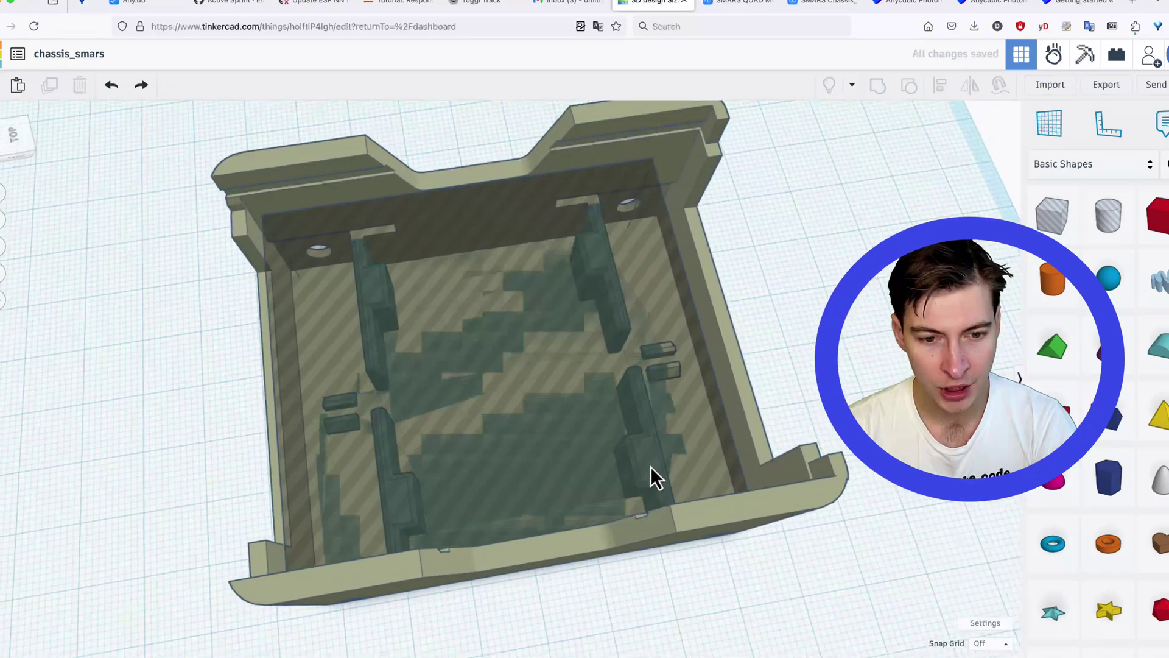
{"action": "left_click", "coordinate": [684, 430]}
{"action": "left_click_drag", "start_coordinate": [677, 318], "coordinate": [701, 313]}
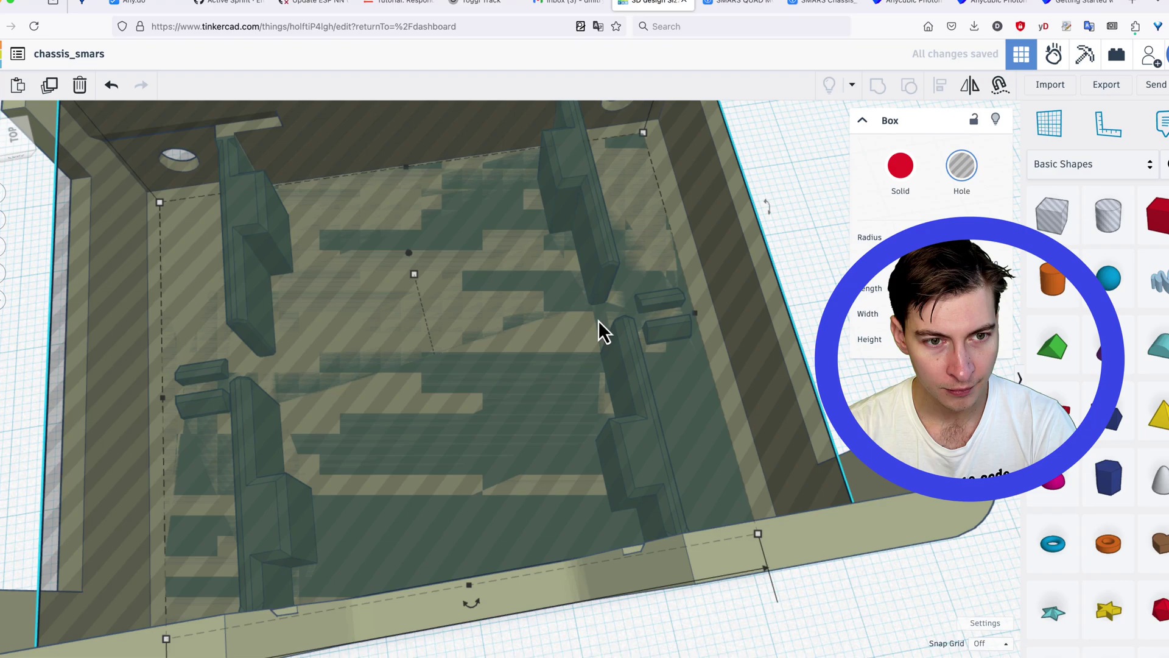
Group the box hole with the chassis to cut the dividers and small posts away from the floor.
{"action": "scroll", "coordinate": [598, 320], "scroll_direction": "down", "scroll_amount": 4}
{"action": "left_click", "coordinate": [767, 333], "text": "shift"}
{"action": "key", "text": "ctrl+g"}
{"action": "scroll", "coordinate": [641, 243], "scroll_direction": "up", "scroll_amount": 4}
{"action": "right_click_drag", "start_coordinate": [641, 243], "coordinate": [491, 372]}
{"action": "scroll", "coordinate": [650, 481], "scroll_direction": "down", "scroll_amount": 5}
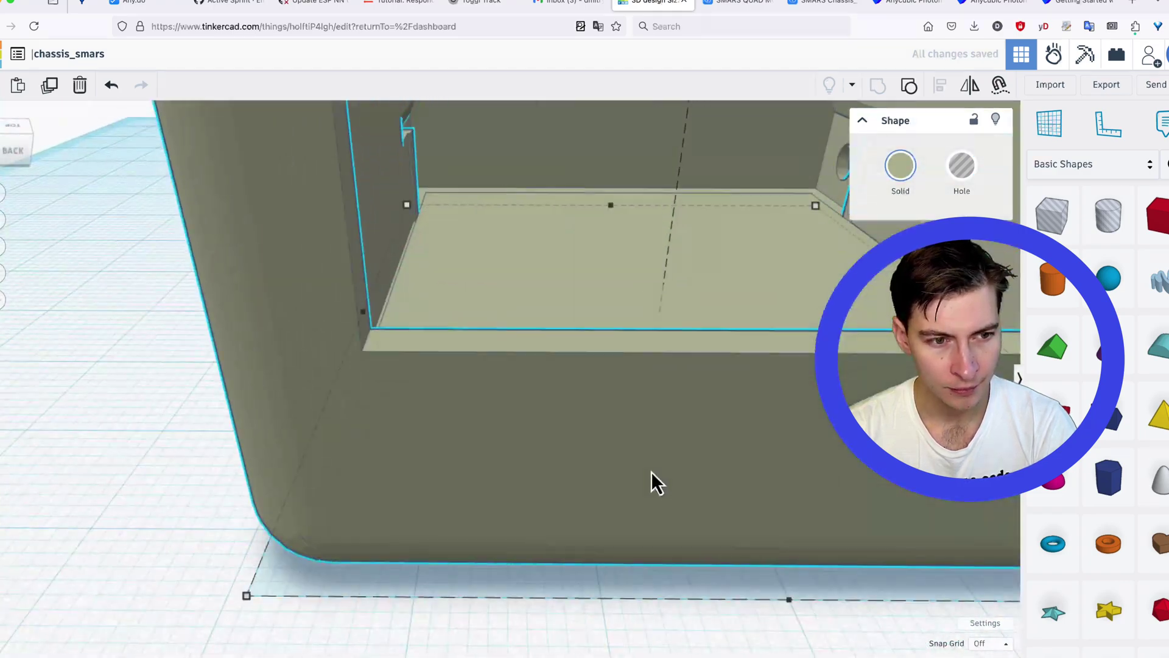
Examine the cleared chassis floor and the inner side walls from several angles.
{"action": "scroll", "coordinate": [653, 384], "scroll_direction": "up", "scroll_amount": 5}
{"action": "scroll", "coordinate": [666, 381], "scroll_direction": "down", "scroll_amount": 5}
{"action": "scroll", "coordinate": [433, 484], "scroll_direction": "up", "scroll_amount": 5}
{"action": "scroll", "coordinate": [671, 408], "scroll_direction": "down", "scroll_amount": 5}
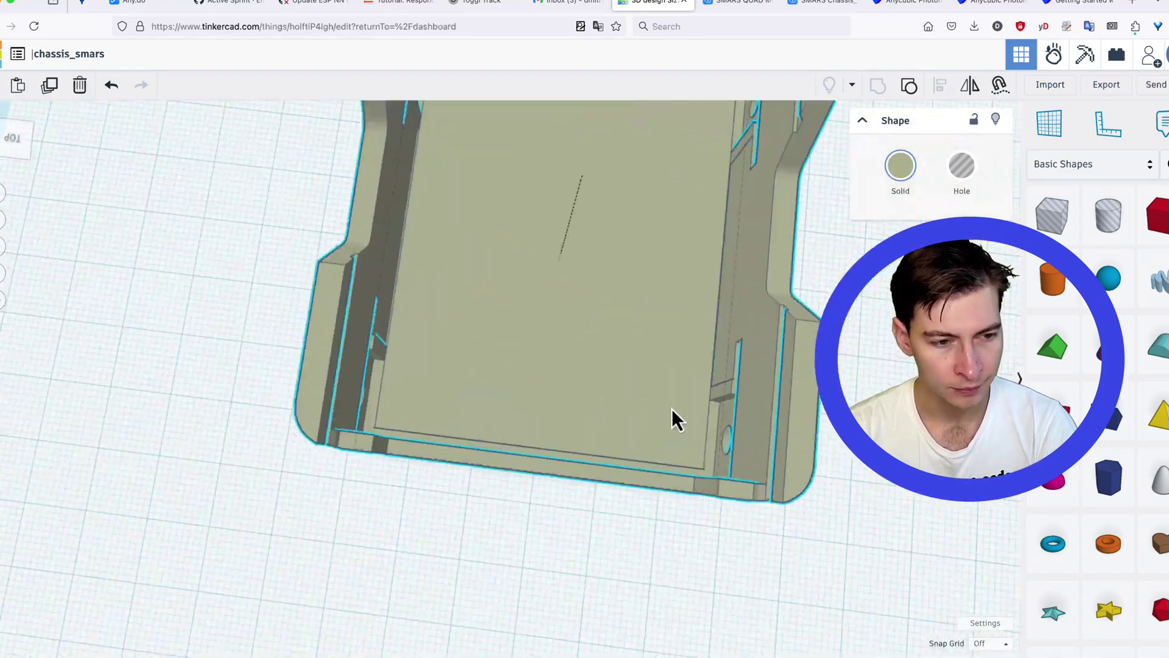
{"action": "scroll", "coordinate": [663, 404], "scroll_direction": "up", "scroll_amount": 5}
{"action": "scroll", "coordinate": [483, 371], "scroll_direction": "down", "scroll_amount": 5}
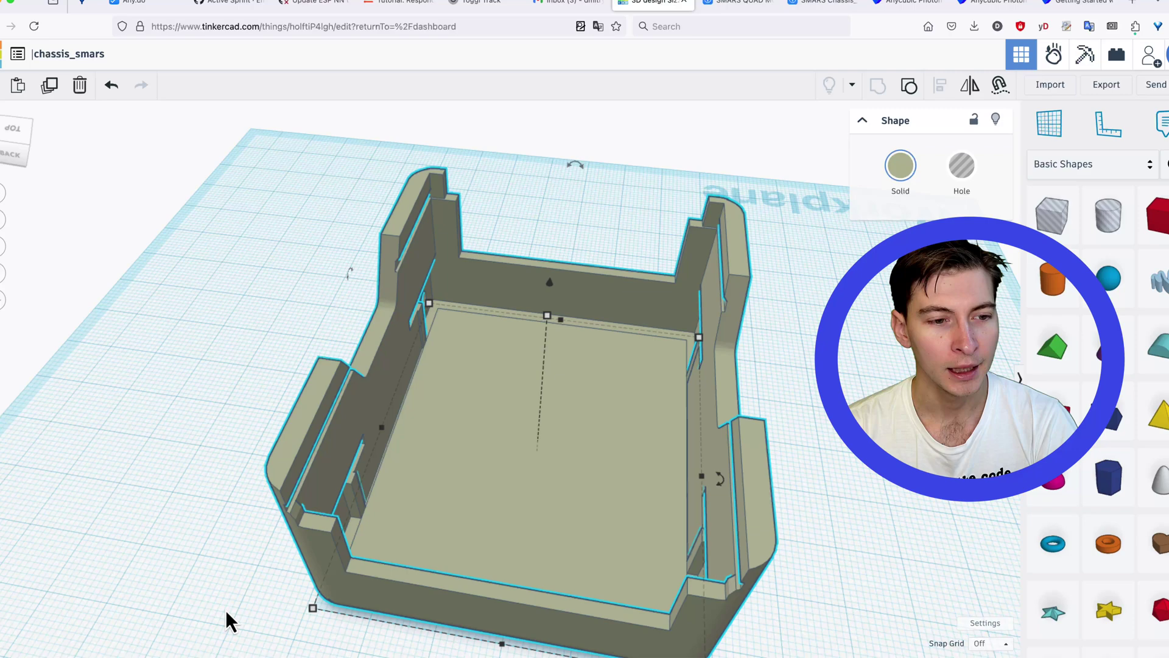
{"action": "scroll", "coordinate": [735, 412], "scroll_direction": "up", "scroll_amount": 5}
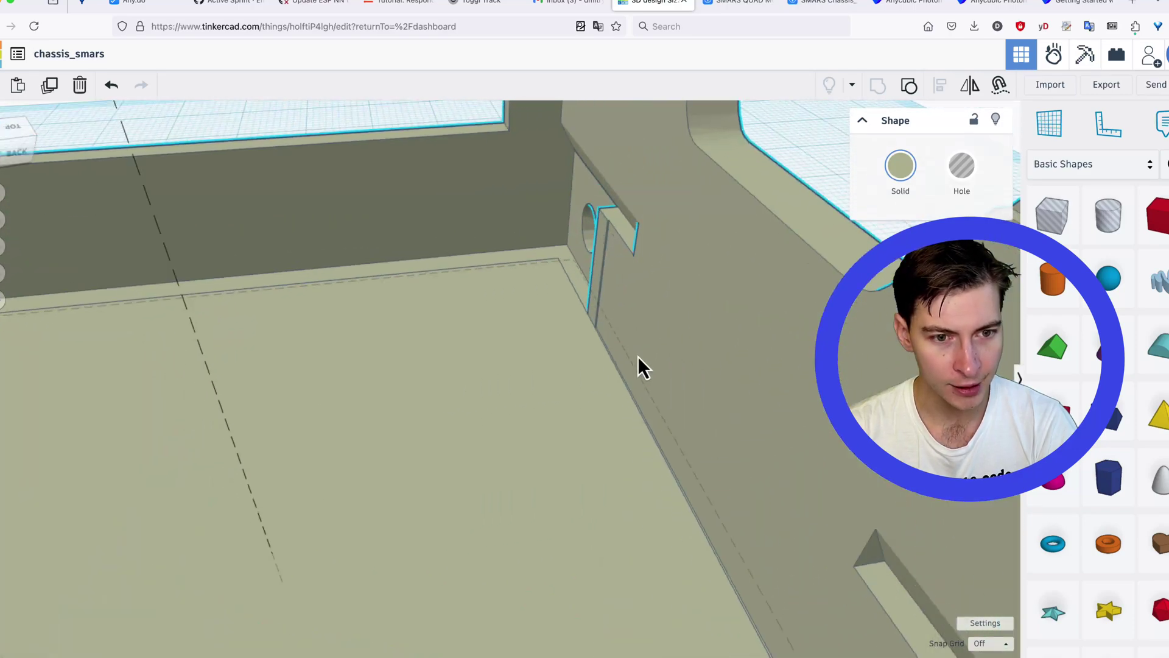
{"action": "right_click_drag", "start_coordinate": [637, 356], "coordinate": [756, 380]}
{"action": "scroll", "coordinate": [808, 510], "scroll_direction": "down", "scroll_amount": 5}
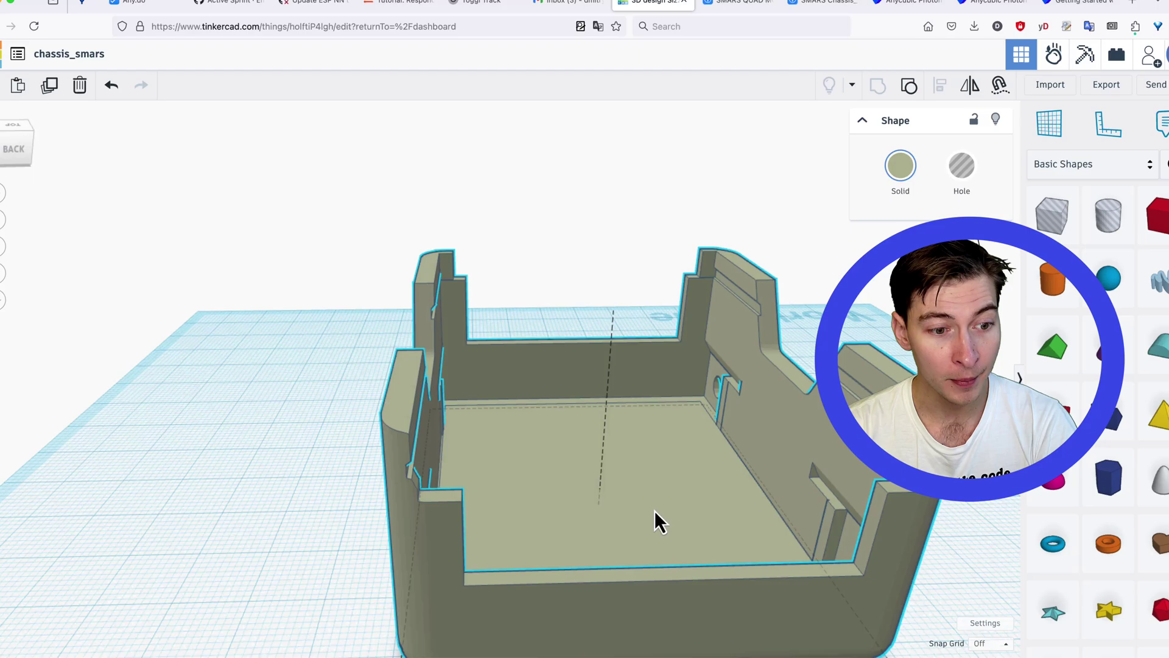
{"action": "right_click_drag", "start_coordinate": [655, 510], "coordinate": [554, 505]}
{"action": "right_click_drag", "start_coordinate": [635, 470], "coordinate": [492, 423]}
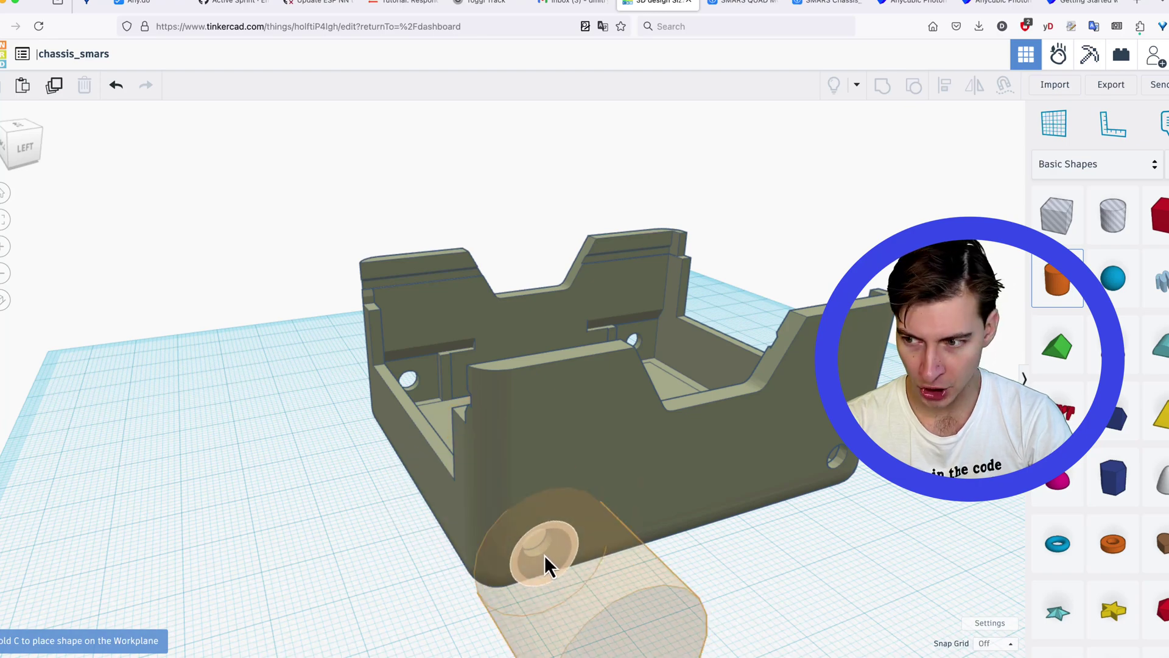
Place a solid cylinder by the round hole near the chassis corner and shrink it to roughly the hole's diameter.
{"action": "left_click", "coordinate": [544, 554]}
{"action": "scroll", "coordinate": [579, 564], "scroll_direction": "down", "scroll_amount": 3}
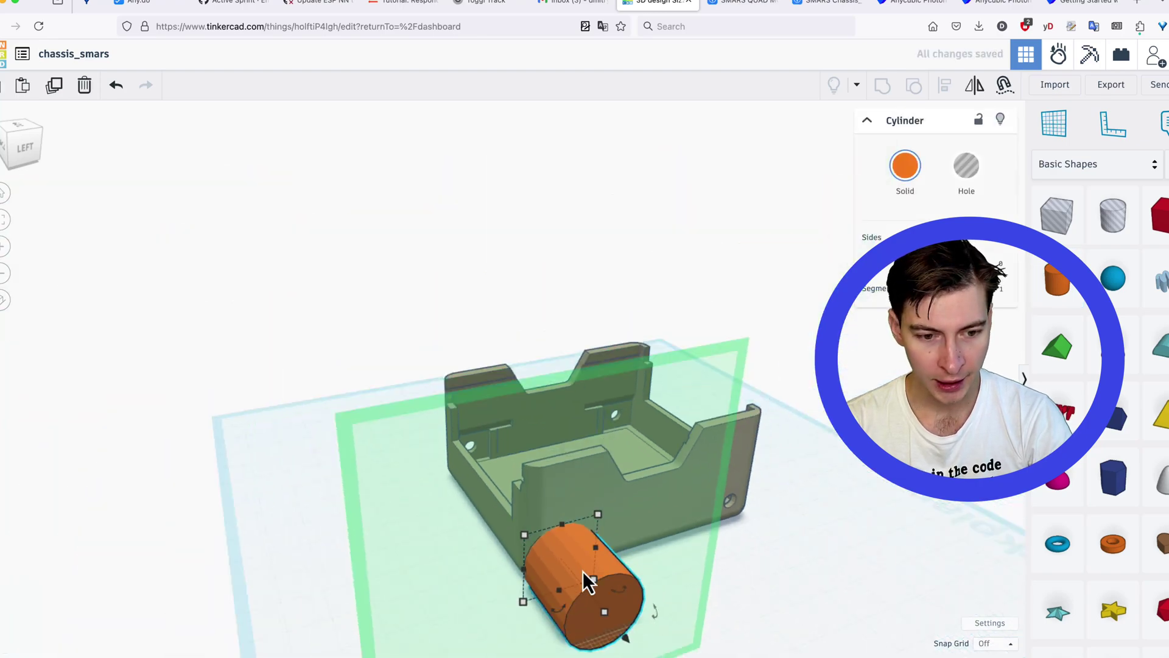
{"action": "scroll", "coordinate": [611, 594], "scroll_direction": "up", "scroll_amount": 5}
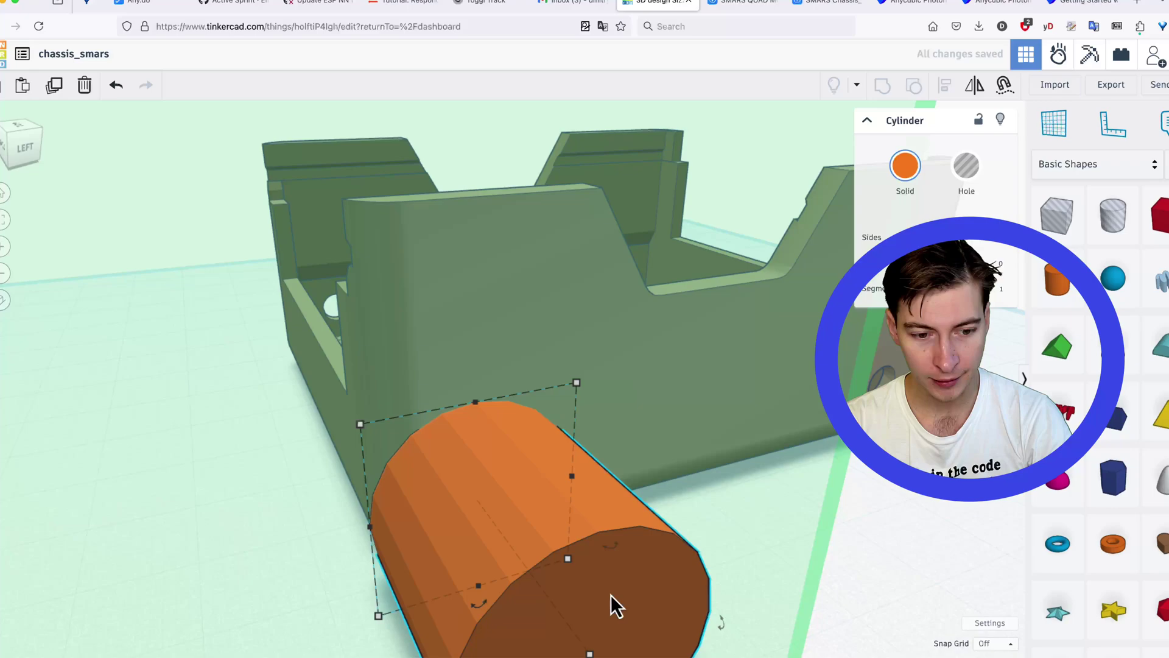
{"action": "left_click_drag", "start_coordinate": [602, 592], "coordinate": [530, 473]}
{"action": "scroll", "coordinate": [371, 433], "scroll_direction": "down", "scroll_amount": 4}
{"action": "right_click_drag", "start_coordinate": [530, 473], "coordinate": [430, 321]}
{"action": "scroll", "coordinate": [430, 322], "scroll_direction": "up", "scroll_amount": 3}
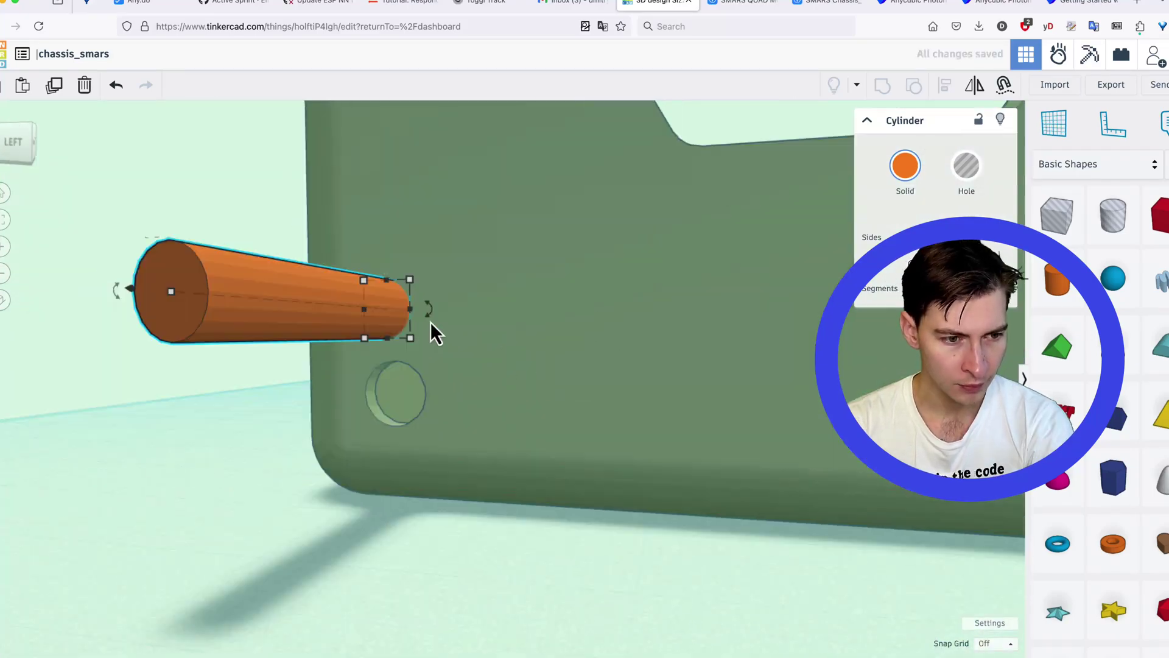
Fit the cylinder into the round hole so it plugs the opening in the side wall.
{"action": "left_click_drag", "start_coordinate": [430, 321], "coordinate": [459, 327]}
{"action": "right_click_drag", "start_coordinate": [459, 327], "coordinate": [690, 506]}
{"action": "scroll", "coordinate": [488, 319], "scroll_direction": "down", "scroll_amount": 4}
{"action": "scroll", "coordinate": [741, 459], "scroll_direction": "up", "scroll_amount": 4}
{"action": "key", "text": "super+z"}
{"action": "scroll", "coordinate": [229, 532], "scroll_direction": "down", "scroll_amount": 3}
{"action": "scroll", "coordinate": [690, 507], "scroll_direction": "down", "scroll_amount": 3}
{"action": "key", "text": "super+shift+z"}
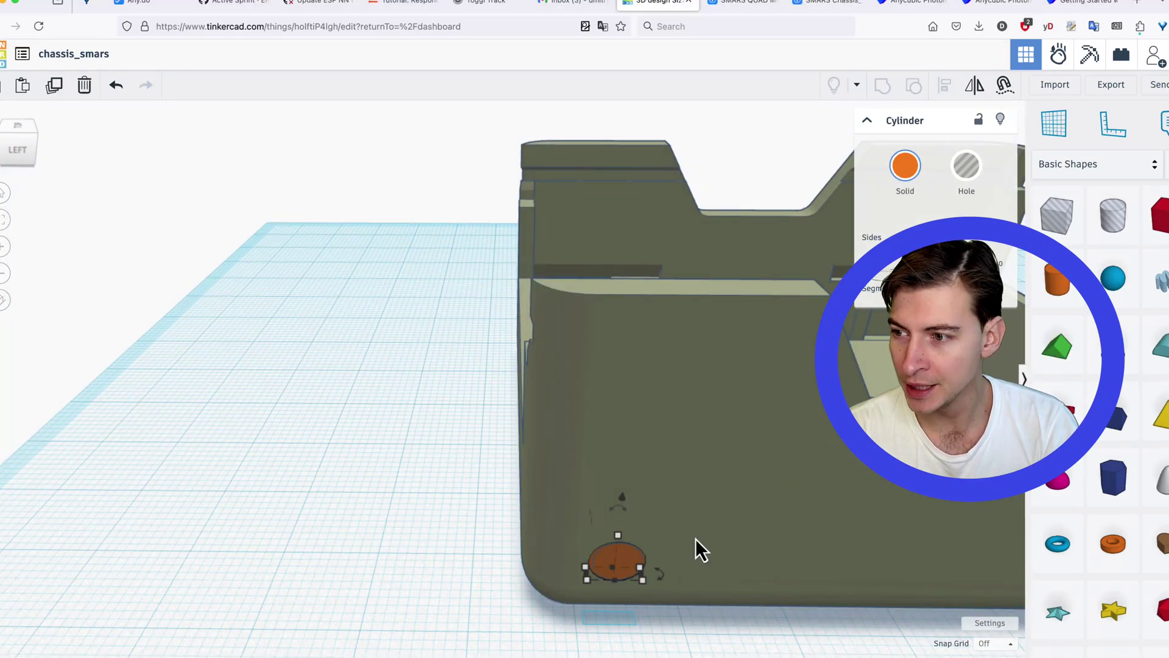
{"action": "scroll", "coordinate": [695, 538], "scroll_direction": "down", "scroll_amount": 2}
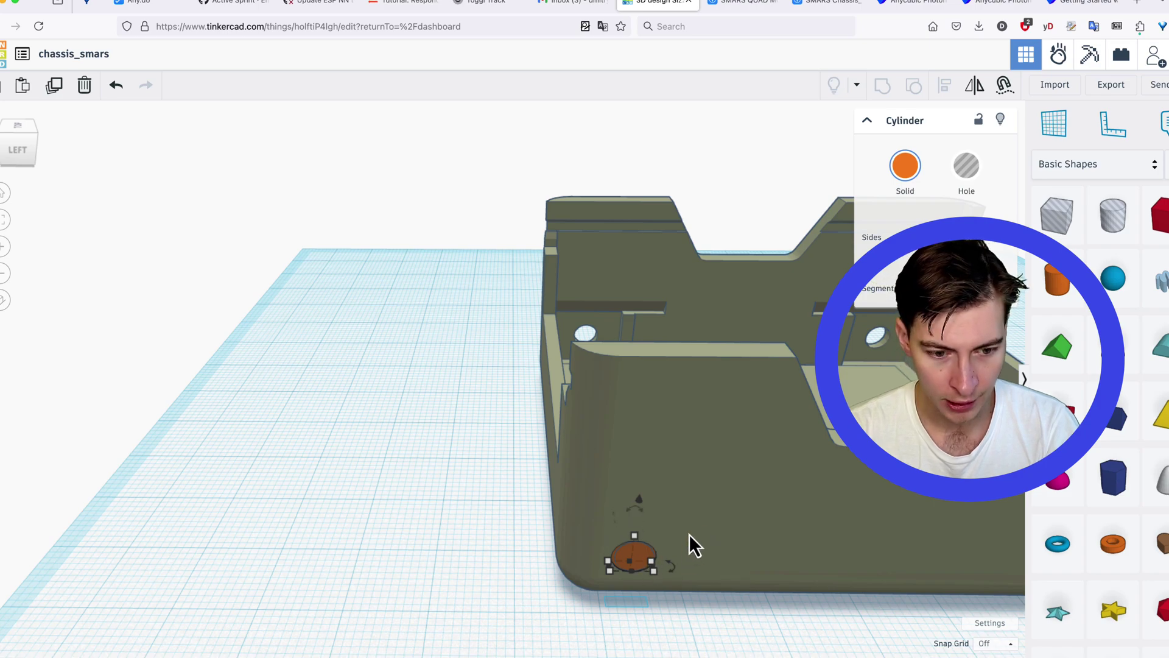
Try grouping the single cylinder plug with the chassis.
{"action": "left_click", "coordinate": [696, 524]}
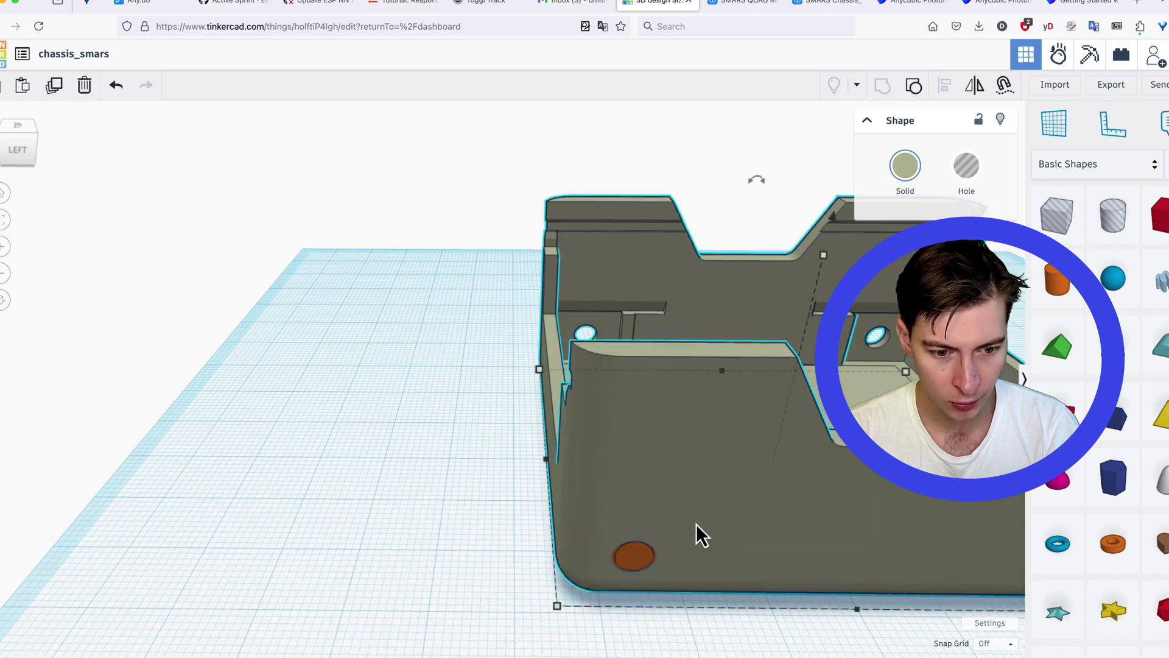
{"action": "left_click", "coordinate": [882, 85]}
{"action": "right_click_drag", "start_coordinate": [691, 593], "coordinate": [469, 467]}
{"action": "scroll", "coordinate": [506, 492], "scroll_direction": "down", "scroll_amount": 5}
{"action": "scroll", "coordinate": [506, 492], "scroll_direction": "up", "scroll_amount": 4}
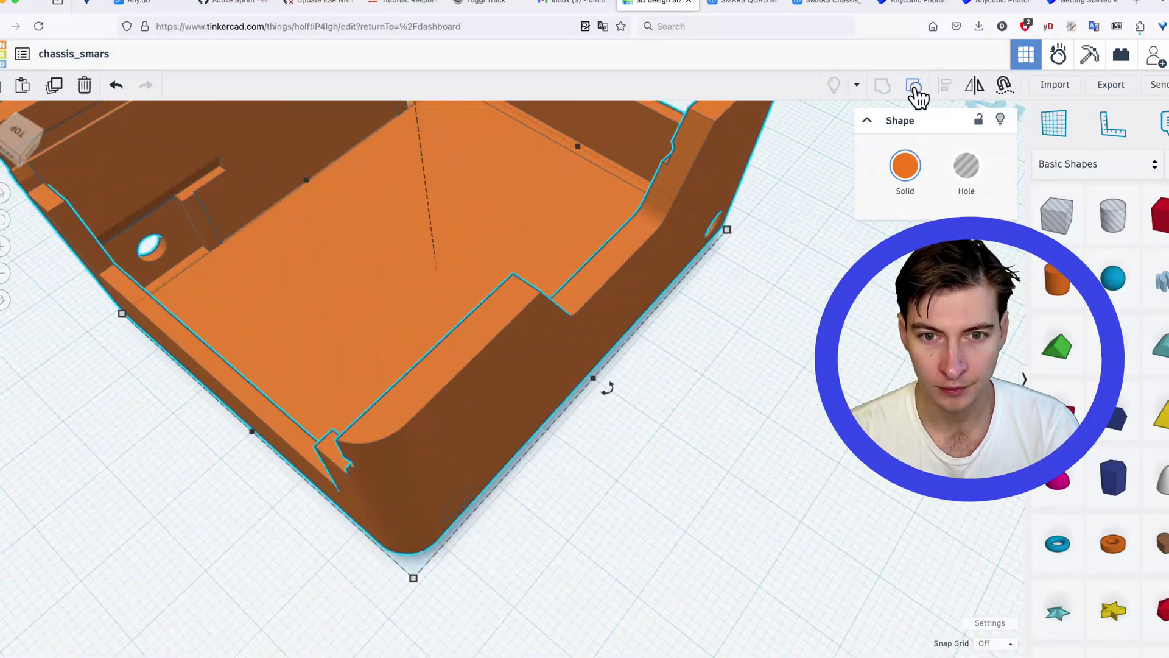
{"action": "key", "text": "super+z"}
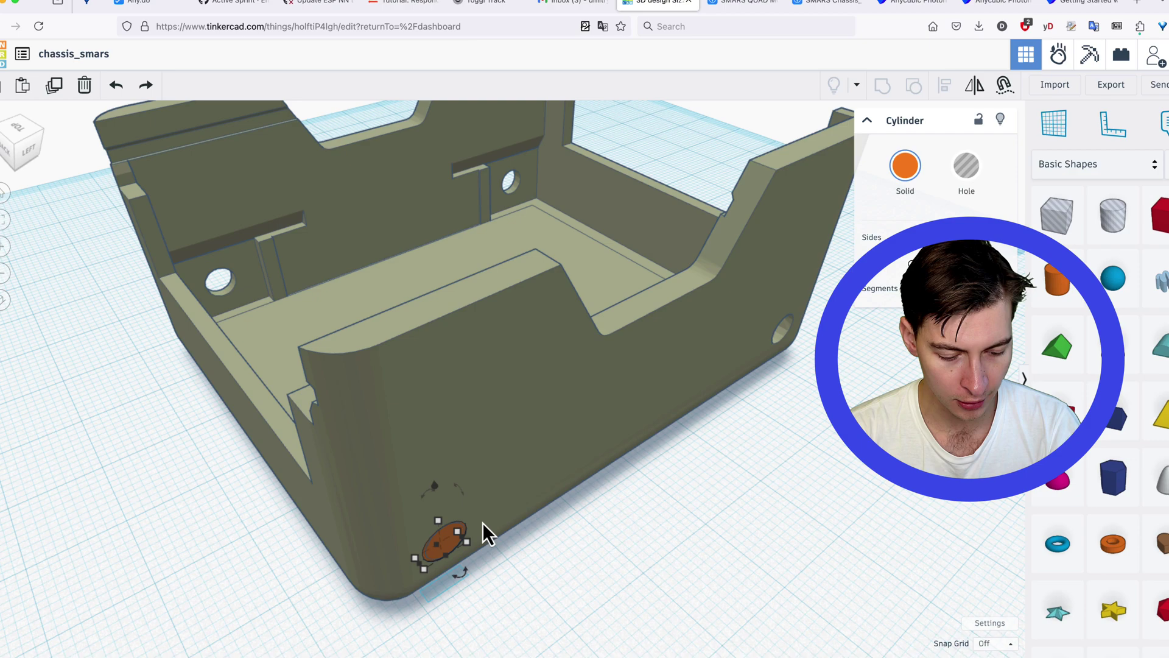
Paste a copy of the cylinder plug into the other hole of the same side wall, fine-tuning with a 0.1 mm snap grid.
{"action": "right_click_drag", "start_coordinate": [503, 329], "coordinate": [501, 305]}
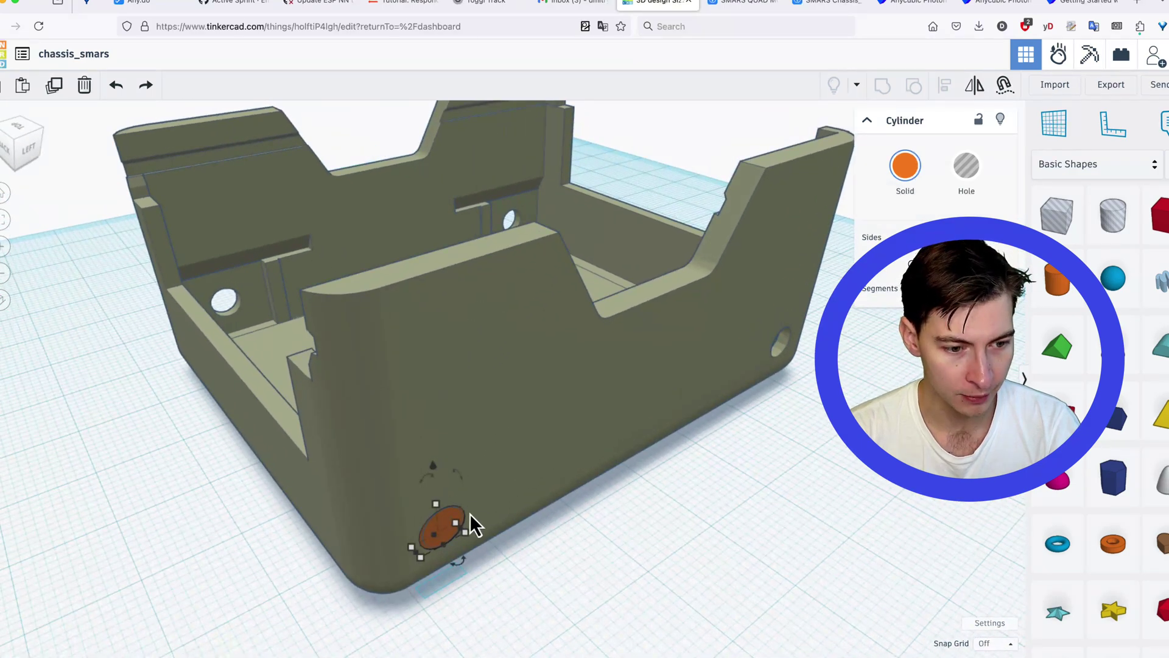
{"action": "key", "text": "super+v"}
{"action": "left_click", "coordinate": [1010, 644]}
{"action": "key", "text": "Left"}
{"action": "left_click", "coordinate": [982, 525]}
{"action": "key", "text": "Right"}
Copy the plug to the opposite side wall and align it with the round hole there using a 0.1 mm snap grid.
{"action": "key", "text": "super+c"}
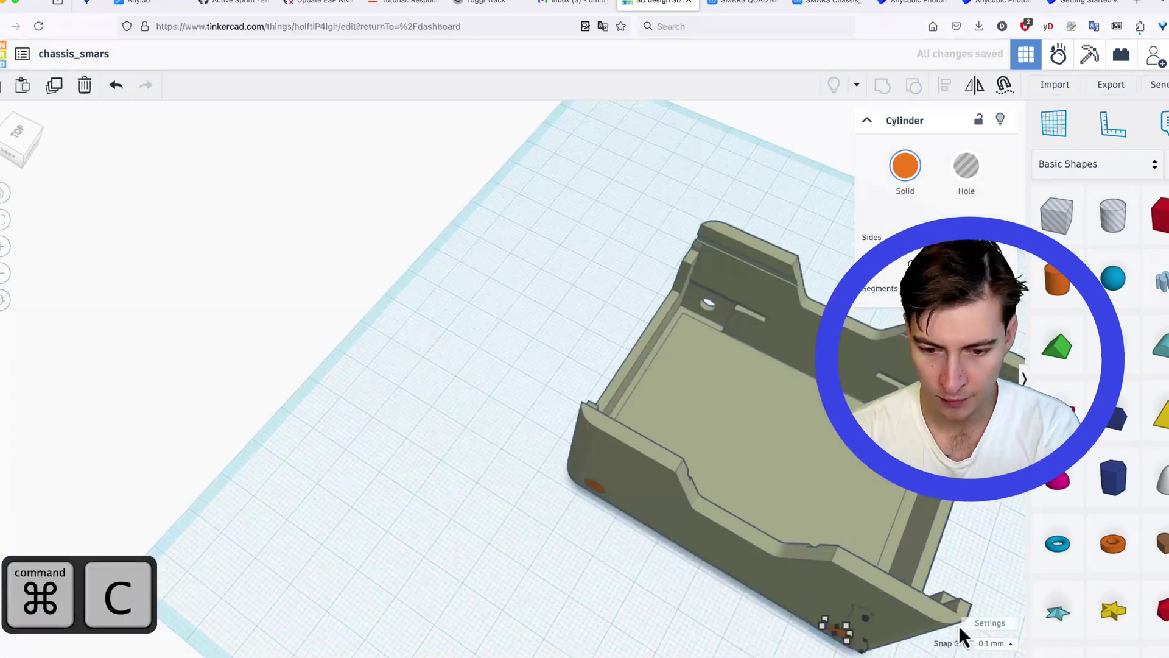
{"action": "key", "text": "Down"}
{"action": "key", "text": "Down"}
{"action": "key", "text": "Right"}
{"action": "left_click", "coordinate": [995, 643]}
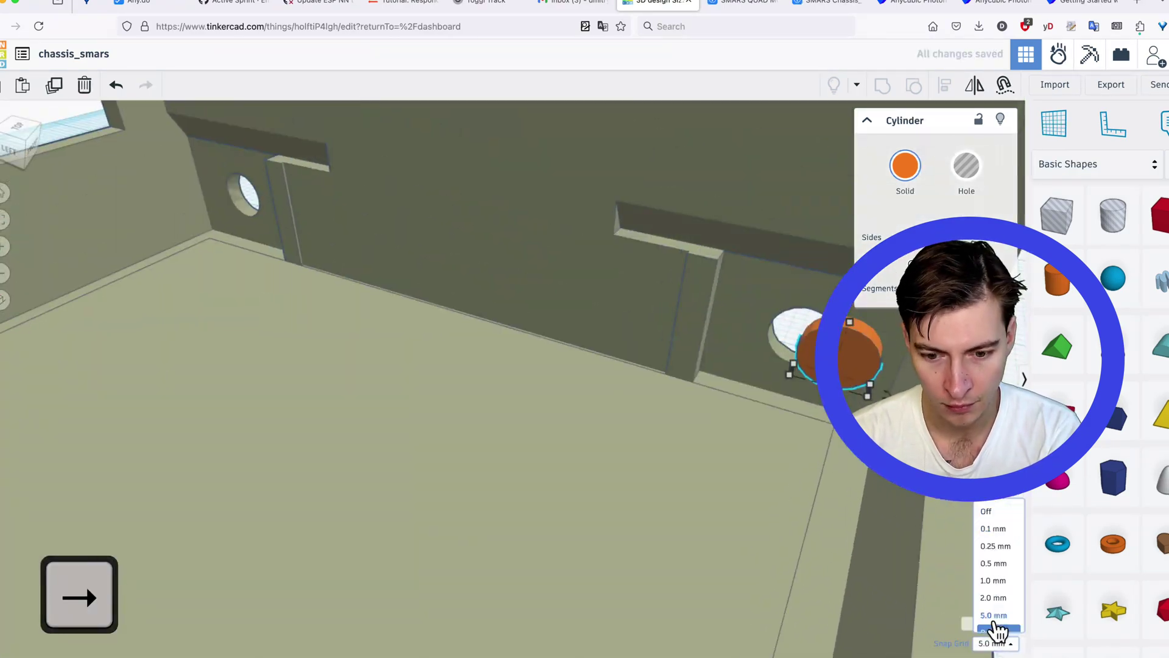
{"action": "left_click", "coordinate": [992, 528]}
{"action": "key", "text": "Up"}
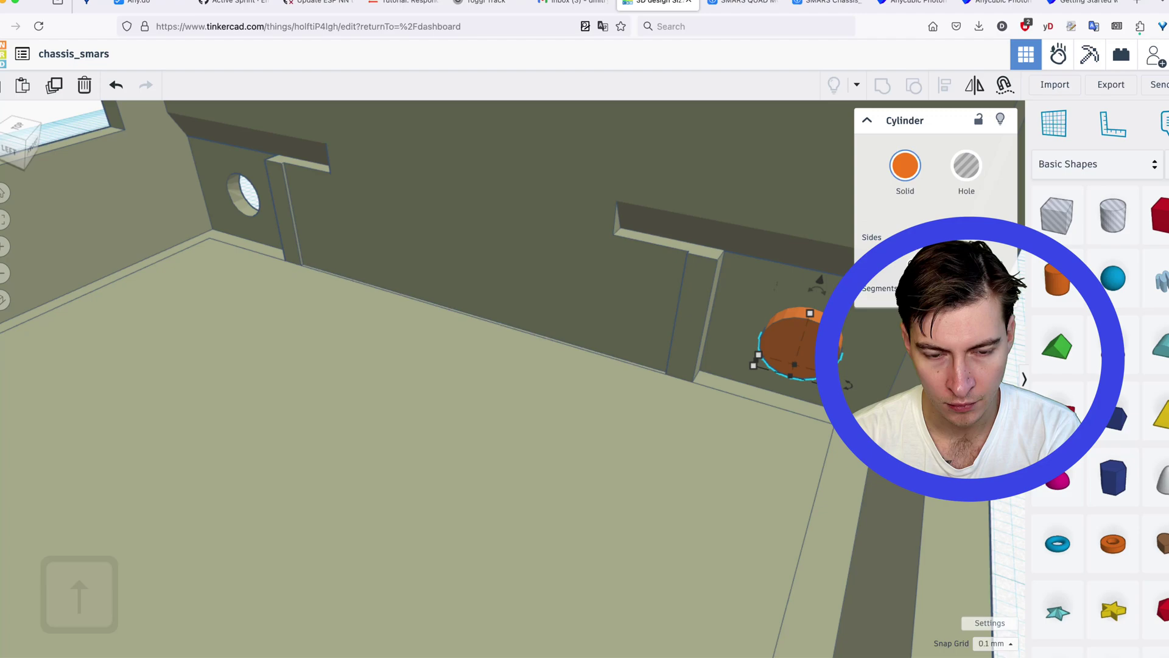
Place another cylinder plug in the remaining round hole of the opposite wall, using the 5.0 mm snap grid for the large moves.
{"action": "key", "text": "Left"}
{"action": "left_click", "coordinate": [995, 643]}
{"action": "left_click", "coordinate": [992, 612]}
{"action": "key", "text": "Right"}
{"action": "key", "text": "Left"}
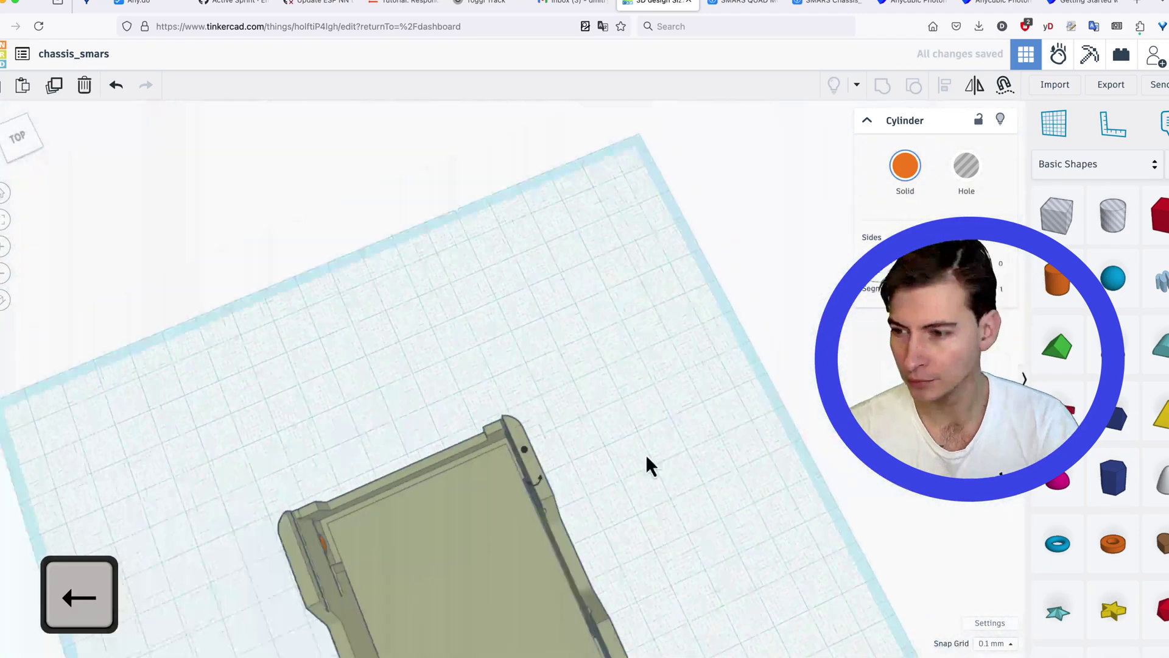
Select the chassis with its four cylinder plugs and group them into a single shape.
{"action": "right_click_drag", "start_coordinate": [645, 454], "coordinate": [746, 476]}
{"action": "scroll", "coordinate": [755, 438], "scroll_direction": "down", "scroll_amount": 3}
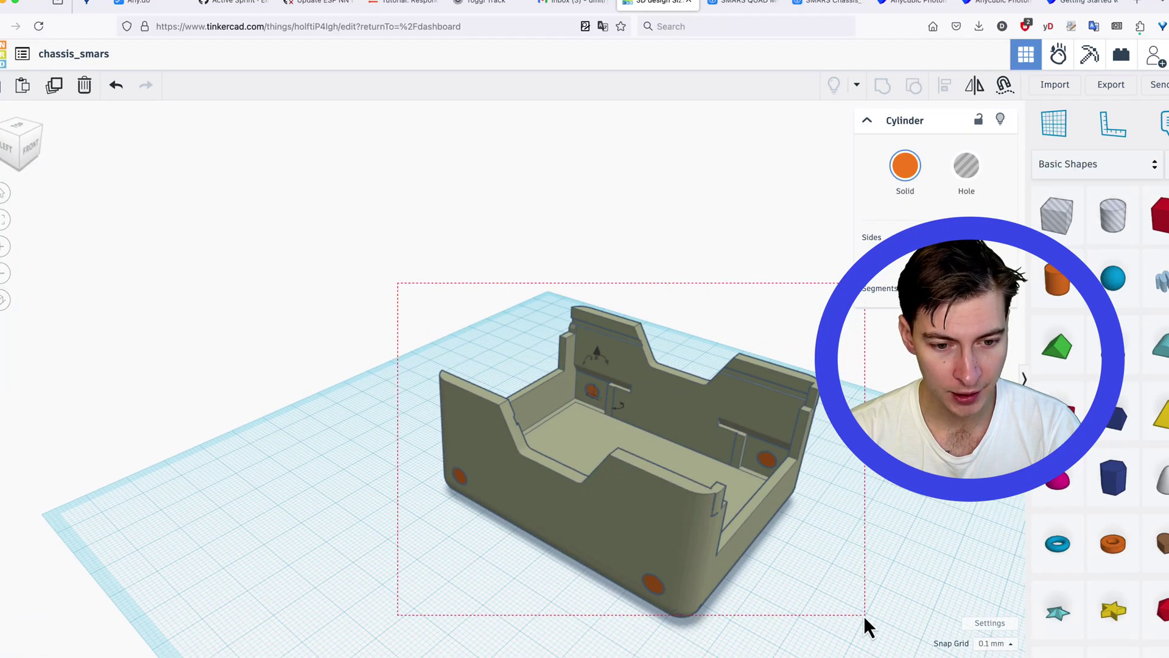
{"action": "left_click_drag", "start_coordinate": [864, 616], "coordinate": [862, 616]}
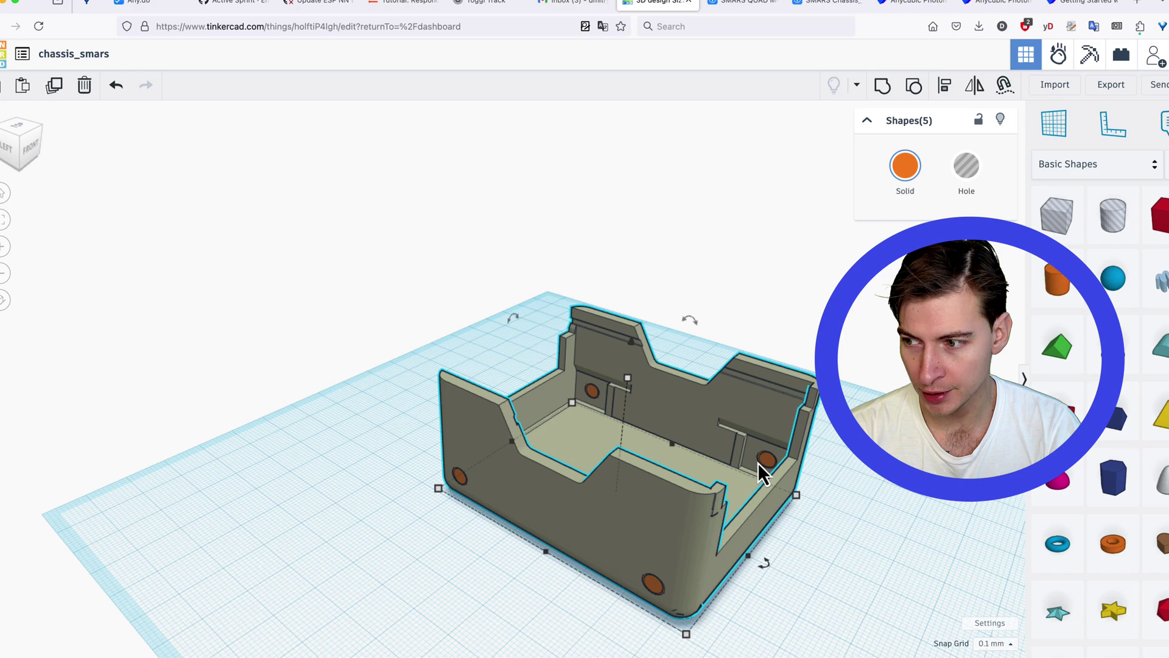
{"action": "left_click", "coordinate": [894, 95]}
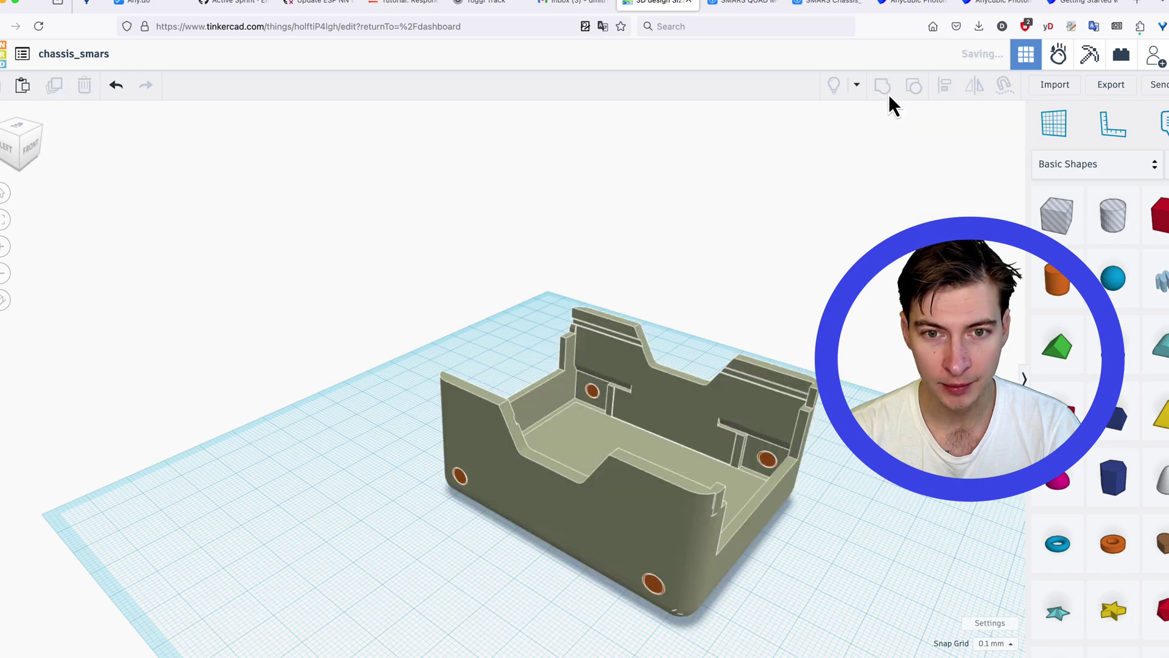
{"action": "right_click_drag", "start_coordinate": [908, 546], "coordinate": [623, 480]}
{"action": "scroll", "coordinate": [633, 480], "scroll_direction": "up", "scroll_amount": 5}
{"action": "scroll", "coordinate": [633, 470], "scroll_direction": "up", "scroll_amount": 10}
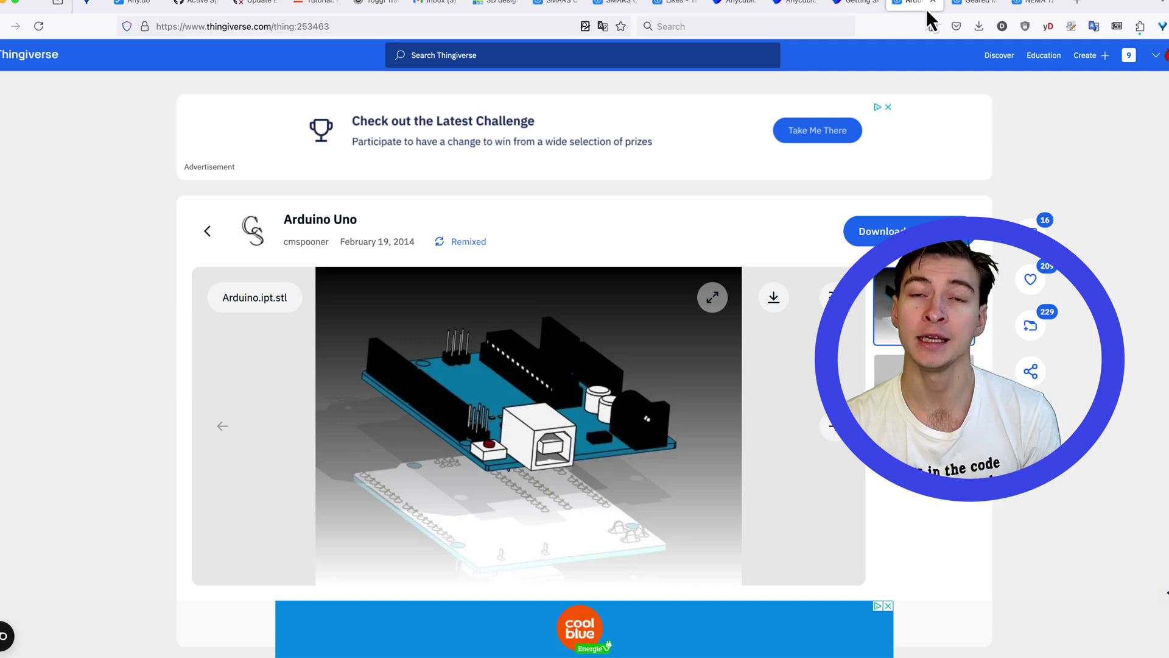
Look through the Thingiverse pages for the geared motor, the NEMA 17 motor and the Arduino Uno.
{"action": "left_click", "coordinate": [1029, 7]}
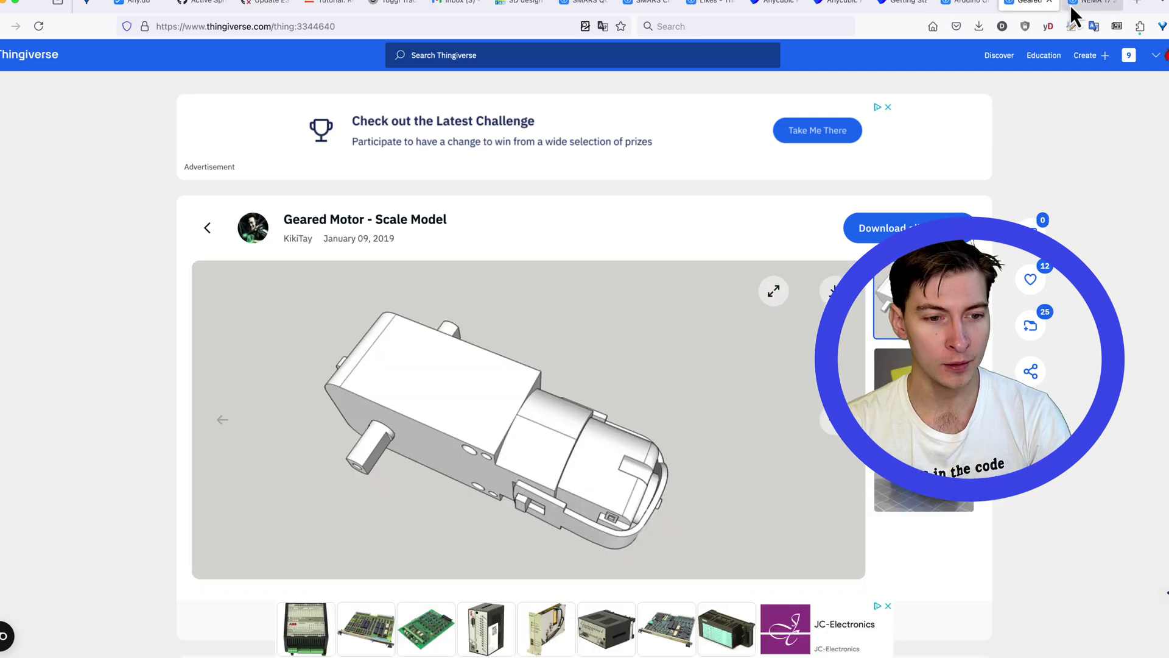
{"action": "left_click", "coordinate": [1071, 7]}
{"action": "left_click", "coordinate": [1022, 3]}
{"action": "left_click", "coordinate": [968, 3]}
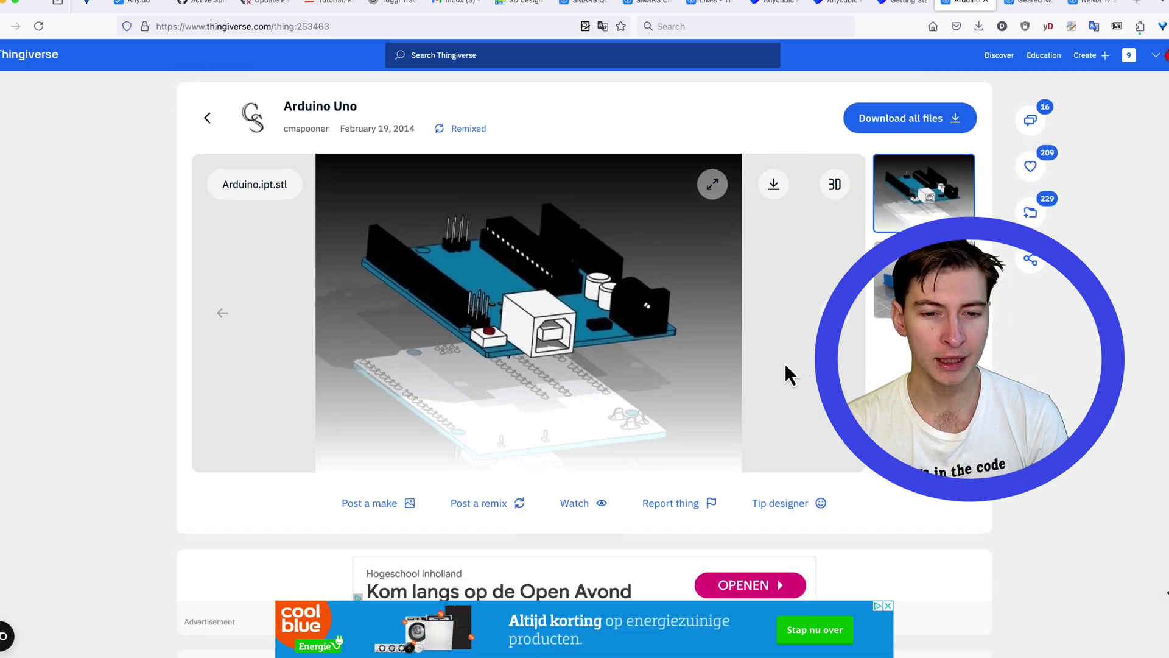
Open the Arduino Uno model's file list to get Arduino.ipt.stl.
{"action": "scroll", "coordinate": [822, 353], "scroll_direction": "down", "scroll_amount": 2}
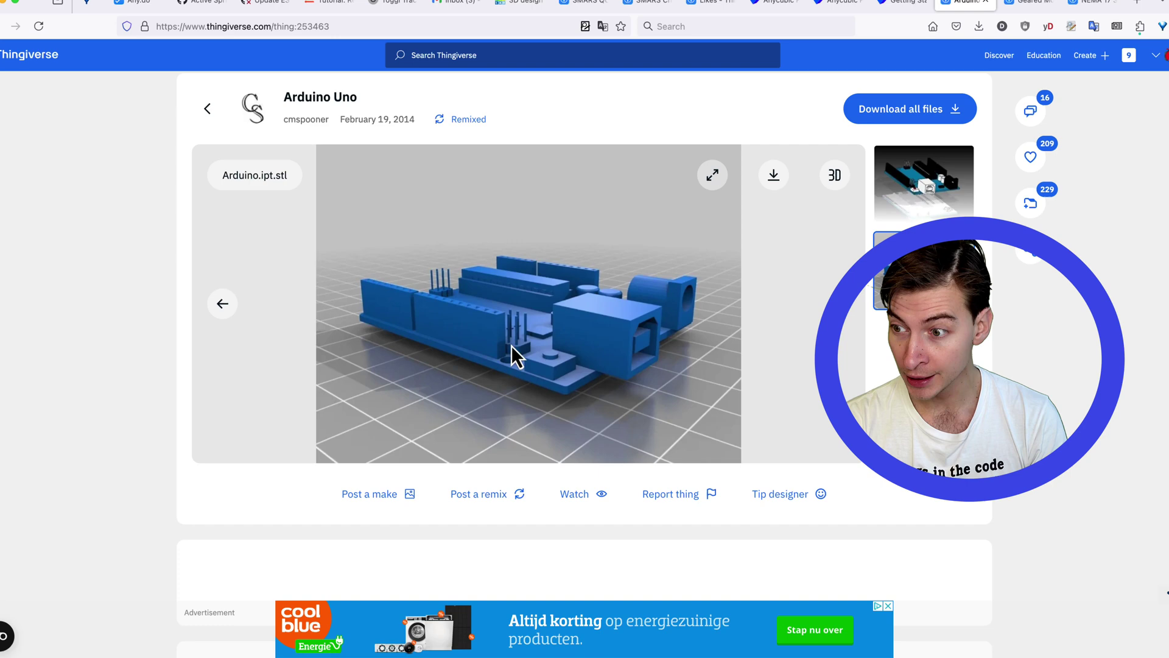
{"action": "scroll", "coordinate": [454, 435], "scroll_direction": "down", "scroll_amount": 4}
{"action": "left_click", "coordinate": [428, 442]}
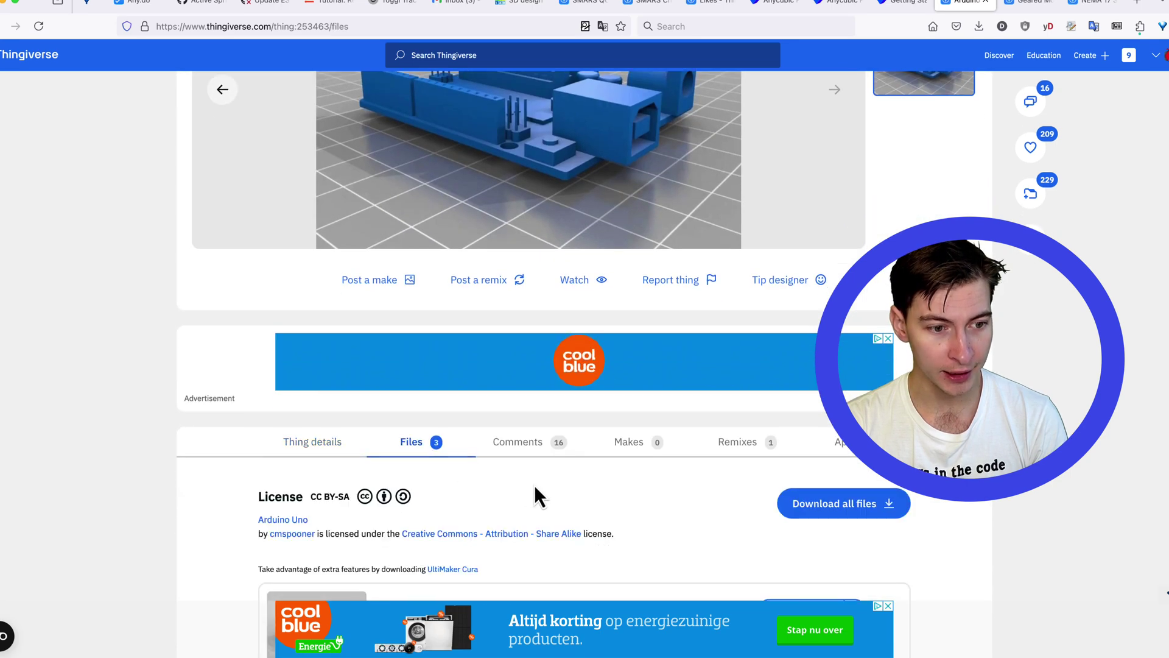
{"action": "scroll", "coordinate": [535, 484], "scroll_direction": "down", "scroll_amount": 5}
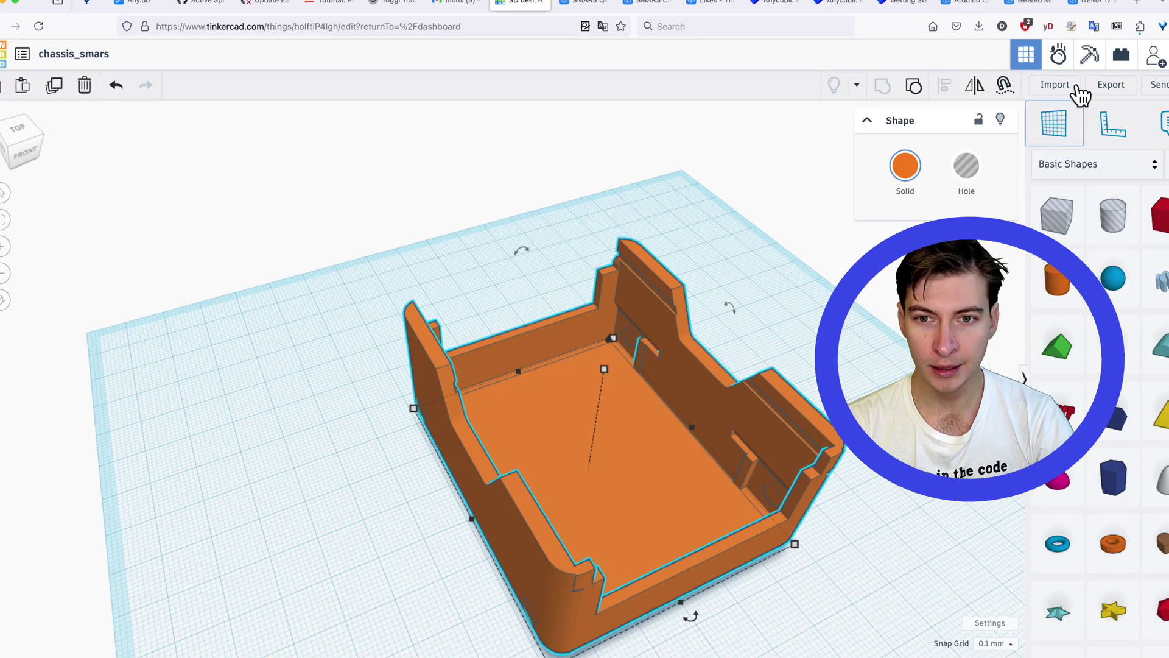
Switch to Tinkercad and import Arduino.ipt.stl from the Downloads folder in millimeters at 100% scale.
{"action": "left_click", "coordinate": [1078, 92]}
{"action": "left_click", "coordinate": [579, 359]}
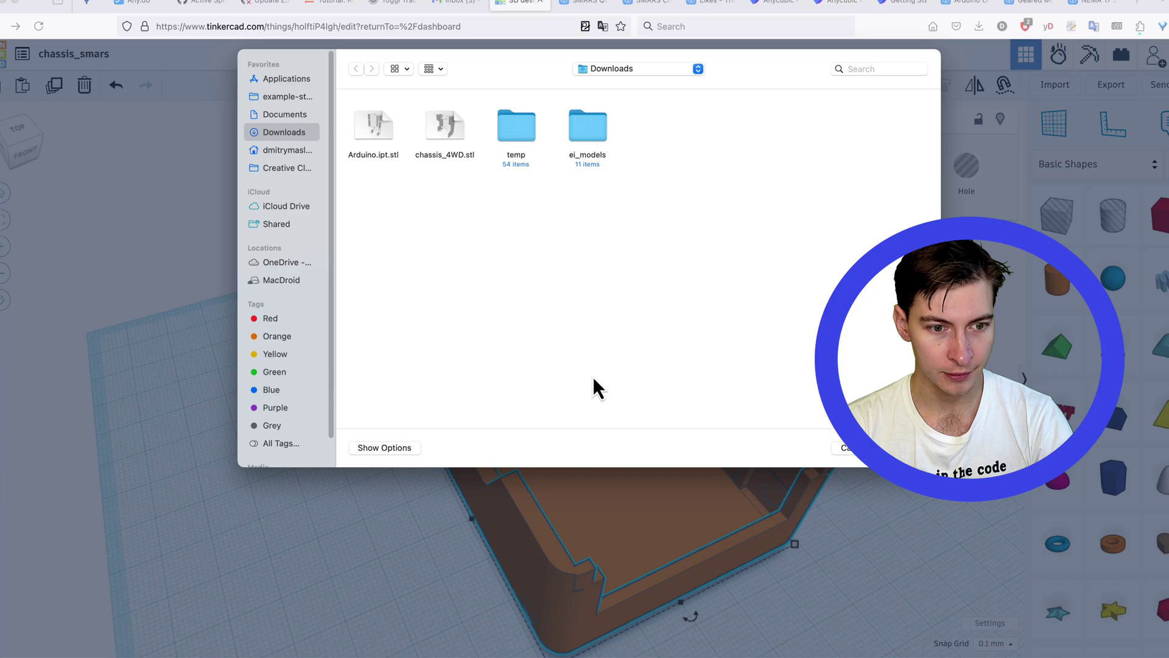
{"action": "double_click", "coordinate": [384, 160]}
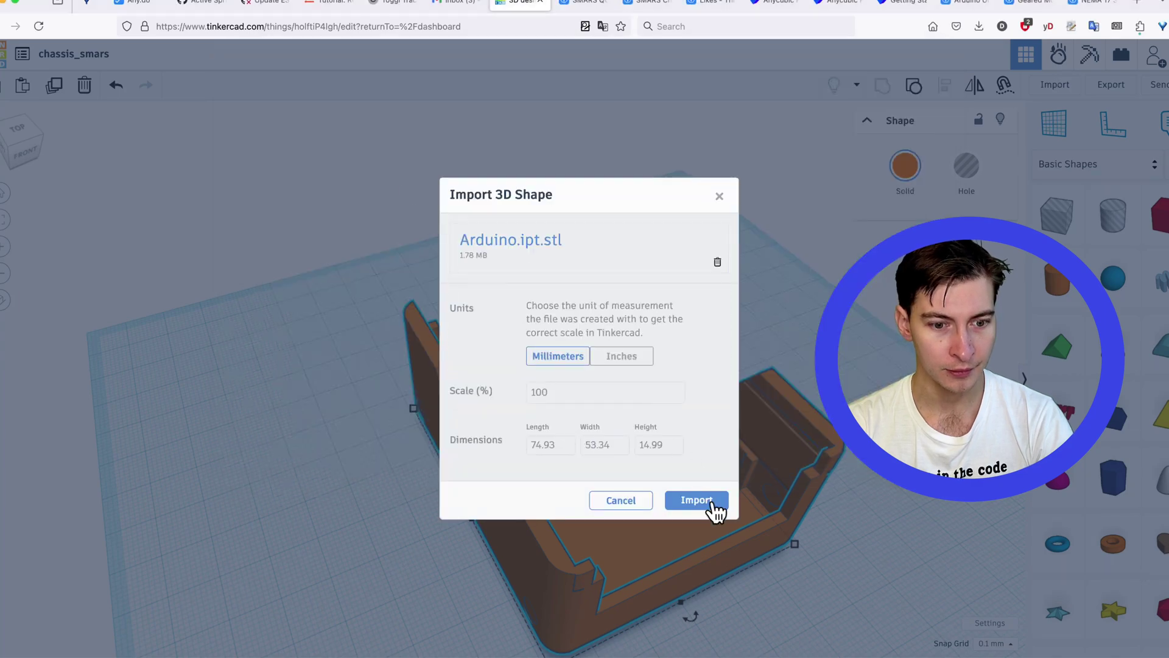
{"action": "left_click", "coordinate": [711, 502]}
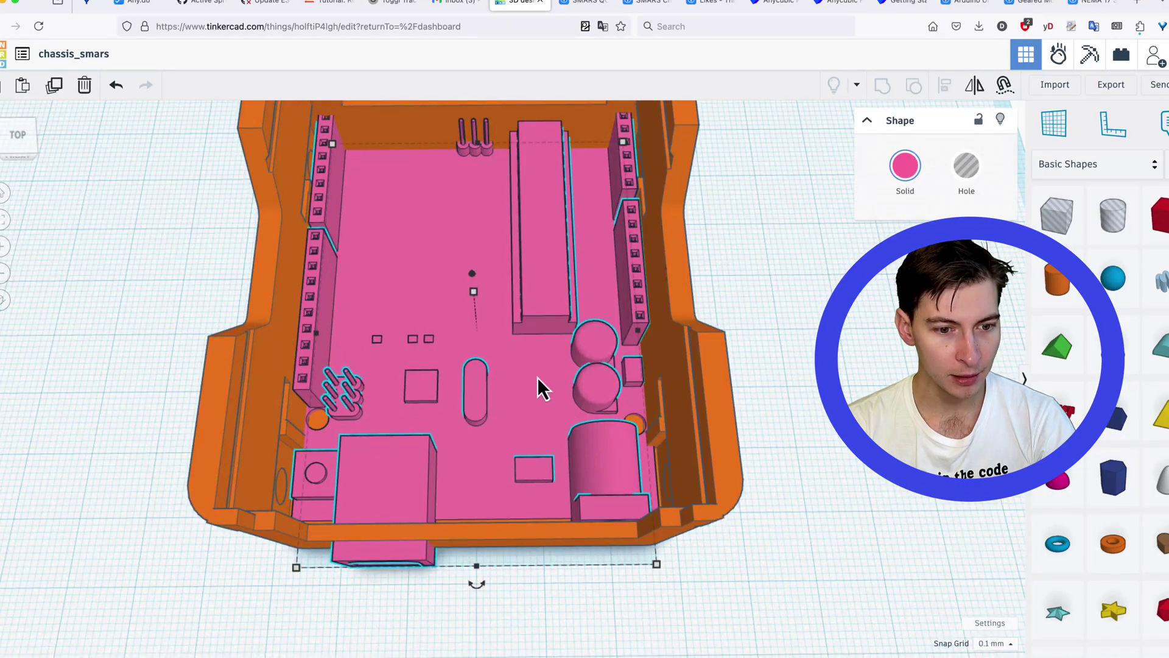
Move the Arduino board about 5 mm along the chassis so its USB and power connectors stick out through the end wall.
{"action": "mouse_move", "coordinate": [526, 348]}
{"action": "left_mouse_down"}
{"action": "mouse_move", "coordinate": [535, 380]}
{"action": "mouse_move", "coordinate": [528, 372]}
{"action": "left_mouse_up"}
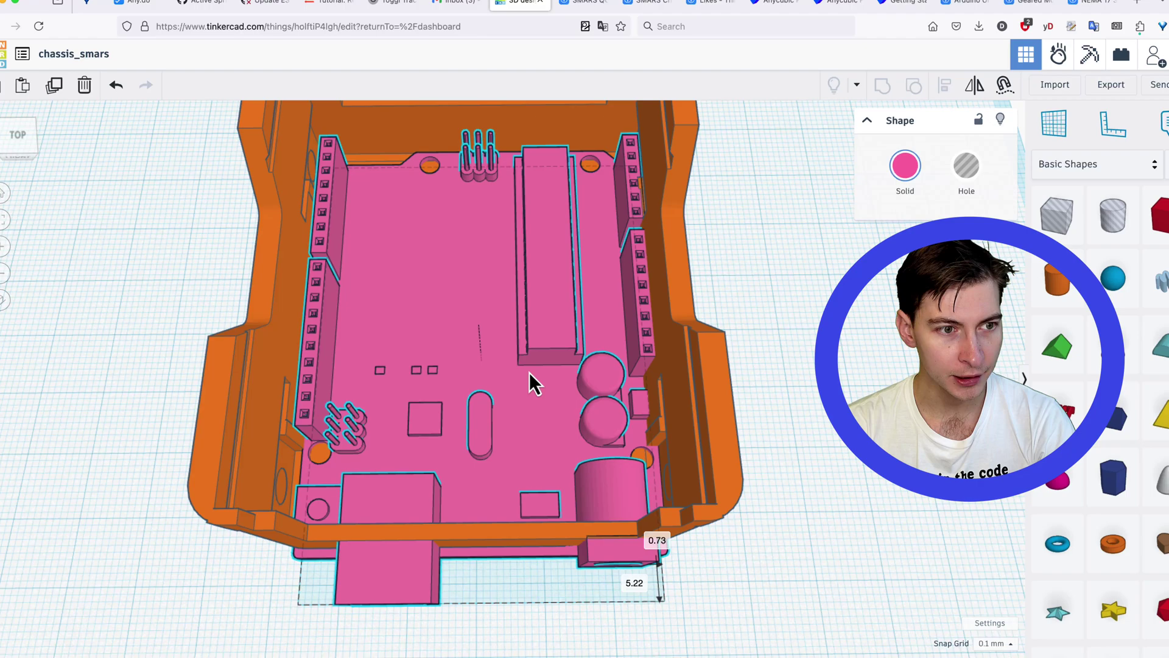
{"action": "key", "text": "Left"}
{"action": "middle_click_drag", "start_coordinate": [528, 372], "coordinate": [547, 409]}
{"action": "scroll", "coordinate": [547, 409], "scroll_direction": "up", "scroll_amount": 5}
{"action": "scroll", "coordinate": [495, 459], "scroll_direction": "down", "scroll_amount": 5}
Nudge the Arduino board in 0.1 mm steps lengthwise and sideways to fine-tune its position between the chassis walls.
{"action": "right_click_drag", "start_coordinate": [495, 459], "coordinate": [586, 373]}
{"action": "scroll", "coordinate": [639, 390], "scroll_direction": "up", "scroll_amount": 2}
{"action": "key", "text": "Up"}
{"action": "key", "text": "Up"}
{"action": "key", "text": "Right"}
{"action": "key", "text": "Right"}
{"action": "key", "text": "Left"}
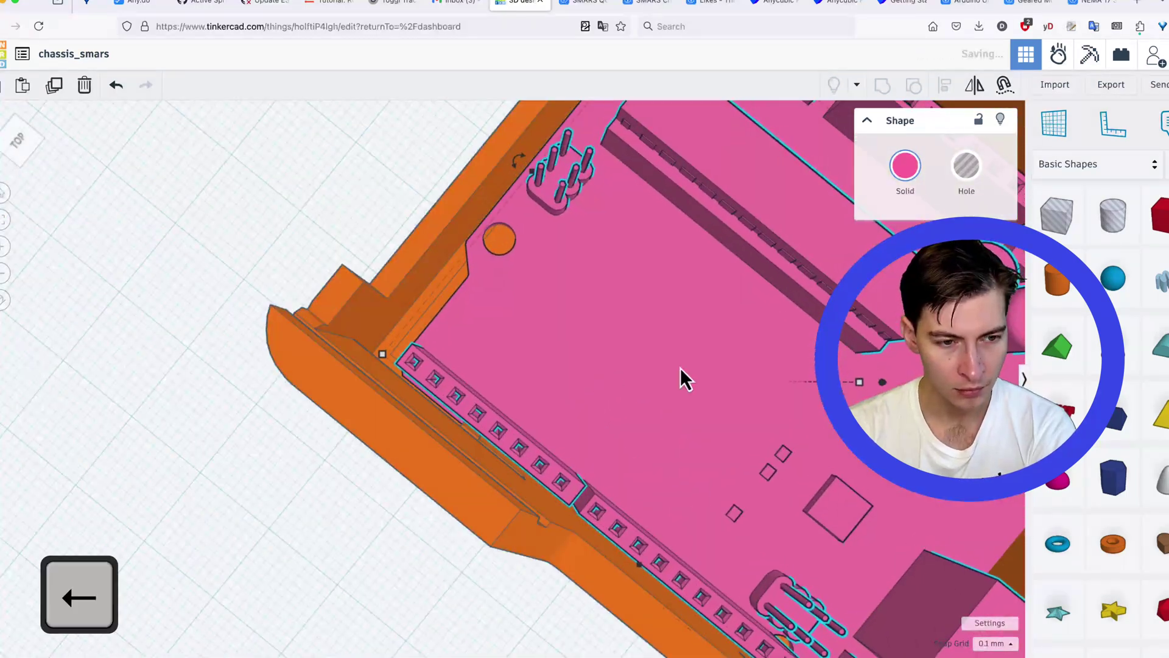
Select the chassis and examine from several angles how the Arduino board fits between its walls and how the connectors pass the end wall.
{"action": "right_click_drag", "start_coordinate": [680, 367], "coordinate": [443, 247]}
{"action": "scroll", "coordinate": [443, 247], "scroll_direction": "down", "scroll_amount": 4}
{"action": "scroll", "coordinate": [725, 447], "scroll_direction": "up", "scroll_amount": 2}
{"action": "left_click", "coordinate": [777, 443]}
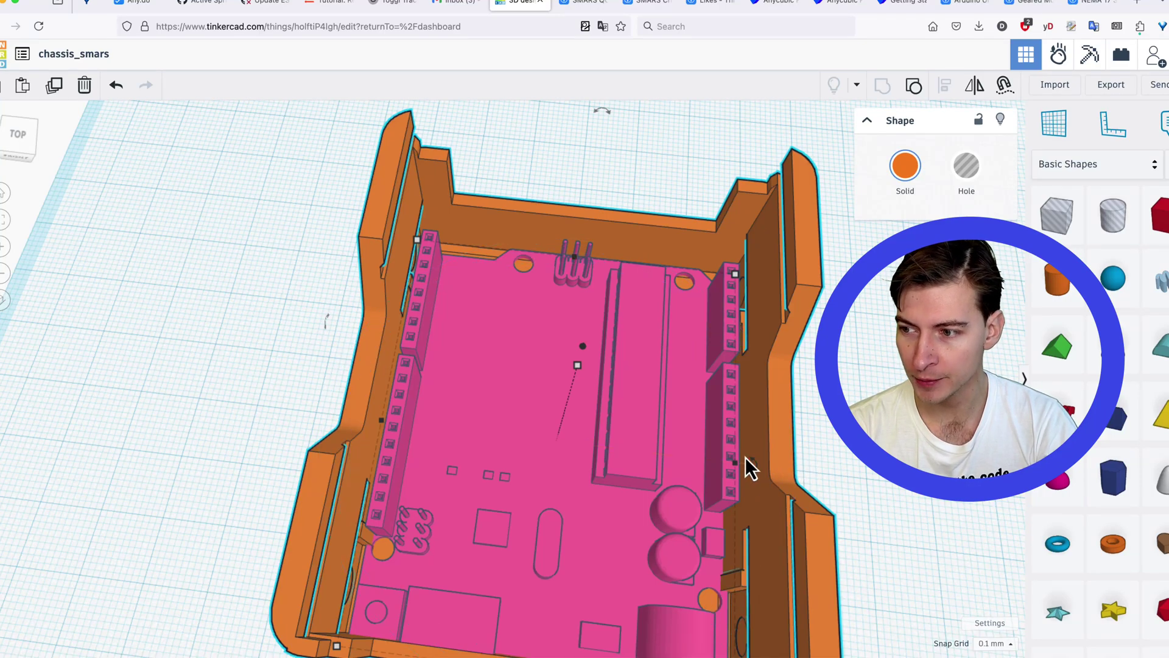
{"action": "middle_click_drag", "start_coordinate": [746, 458], "coordinate": [738, 366]}
{"action": "mouse_move", "coordinate": [751, 368]}
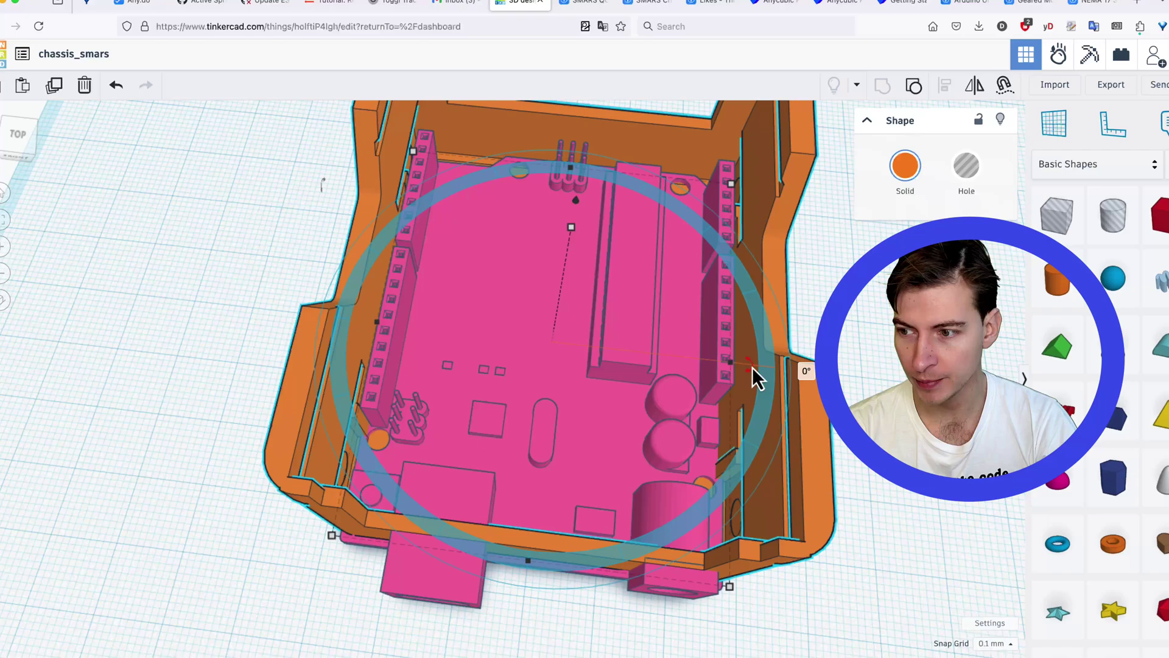
{"action": "right_click_drag", "start_coordinate": [722, 438], "coordinate": [675, 467]}
{"action": "key", "text": "Left"}
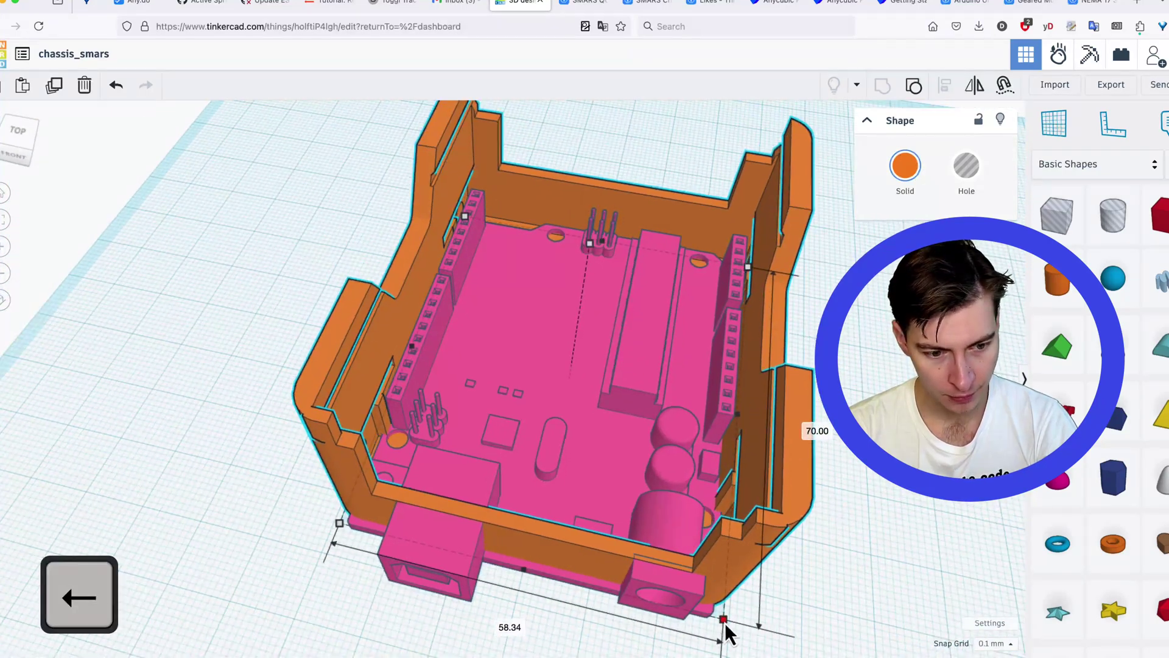
{"action": "right_click_drag", "start_coordinate": [727, 622], "coordinate": [652, 560]}
{"action": "scroll", "coordinate": [407, 316], "scroll_direction": "up", "scroll_amount": 5}
{"action": "scroll", "coordinate": [406, 317], "scroll_direction": "down", "scroll_amount": 5}
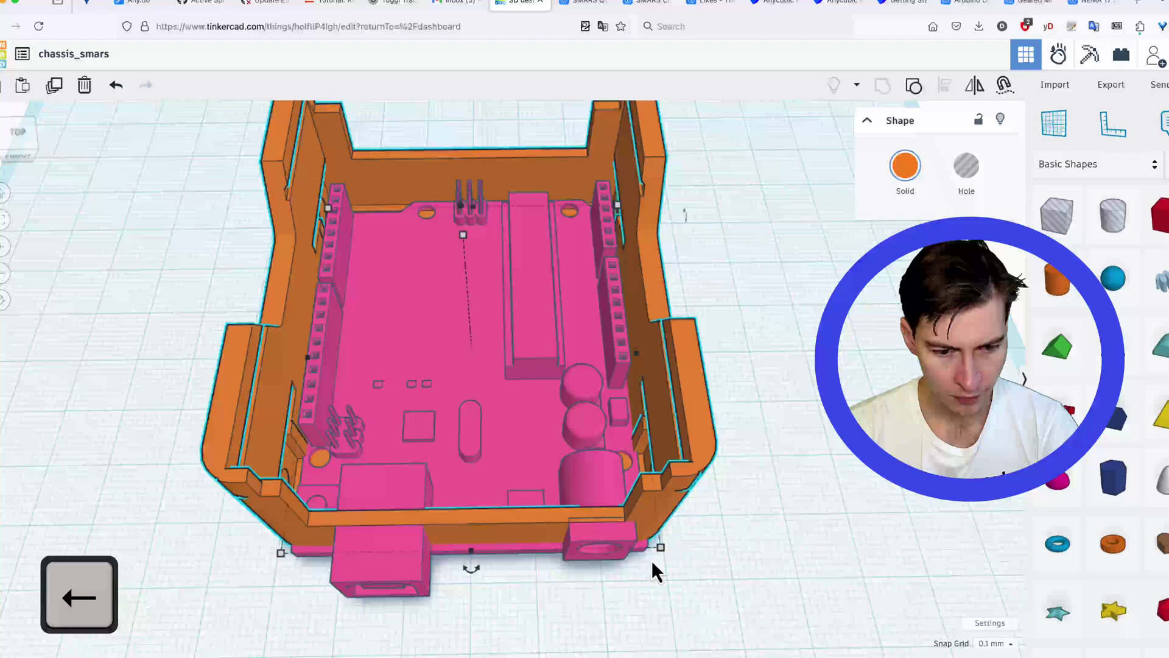
Adjust the fit at the chassis end wall so that the Arduino's power connector sits inside and only the USB connector sticks out.
{"action": "left_click_drag", "start_coordinate": [659, 553], "coordinate": [663, 566]}
{"action": "left_click", "coordinate": [518, 418]}
{"action": "key", "text": "Up"}
{"action": "right_click_drag", "start_coordinate": [517, 419], "coordinate": [575, 478]}
{"action": "scroll", "coordinate": [575, 478], "scroll_direction": "up", "scroll_amount": 5}
{"action": "right_click_drag", "start_coordinate": [509, 258], "coordinate": [527, 309]}
{"action": "scroll", "coordinate": [528, 316], "scroll_direction": "down", "scroll_amount": 8}
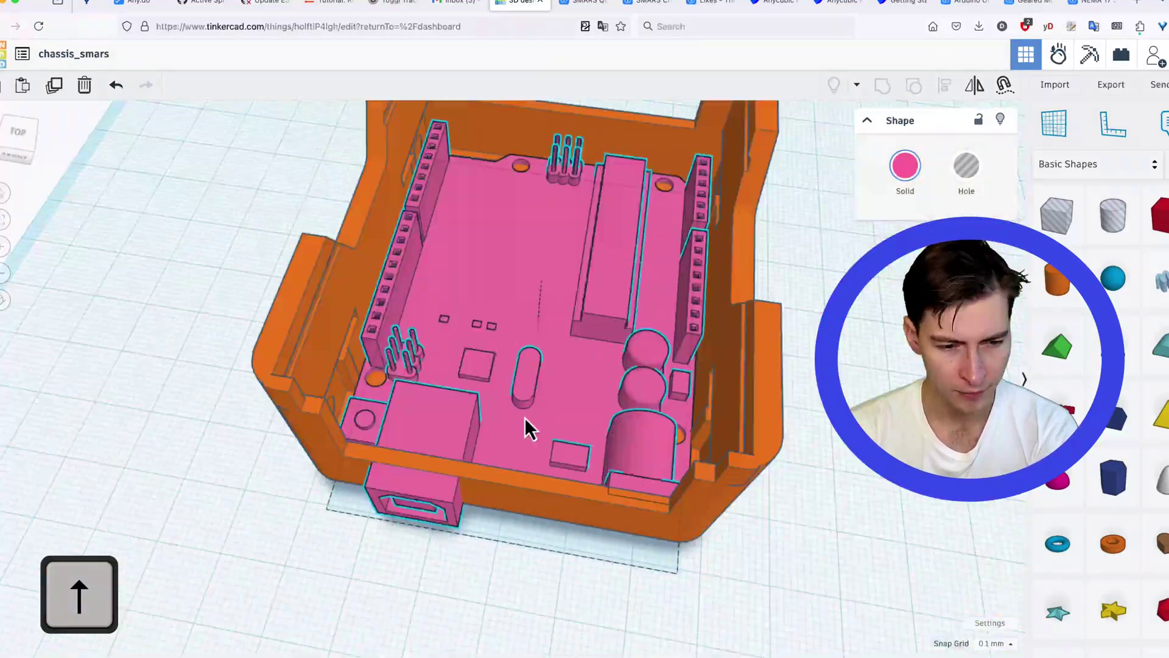
Undo the last nudge of the Arduino board.
{"action": "key", "text": "cmd+z"}
{"action": "left_click_drag", "start_coordinate": [671, 550], "coordinate": [673, 550]}
{"action": "middle_click_drag", "start_coordinate": [529, 423], "coordinate": [545, 523]}
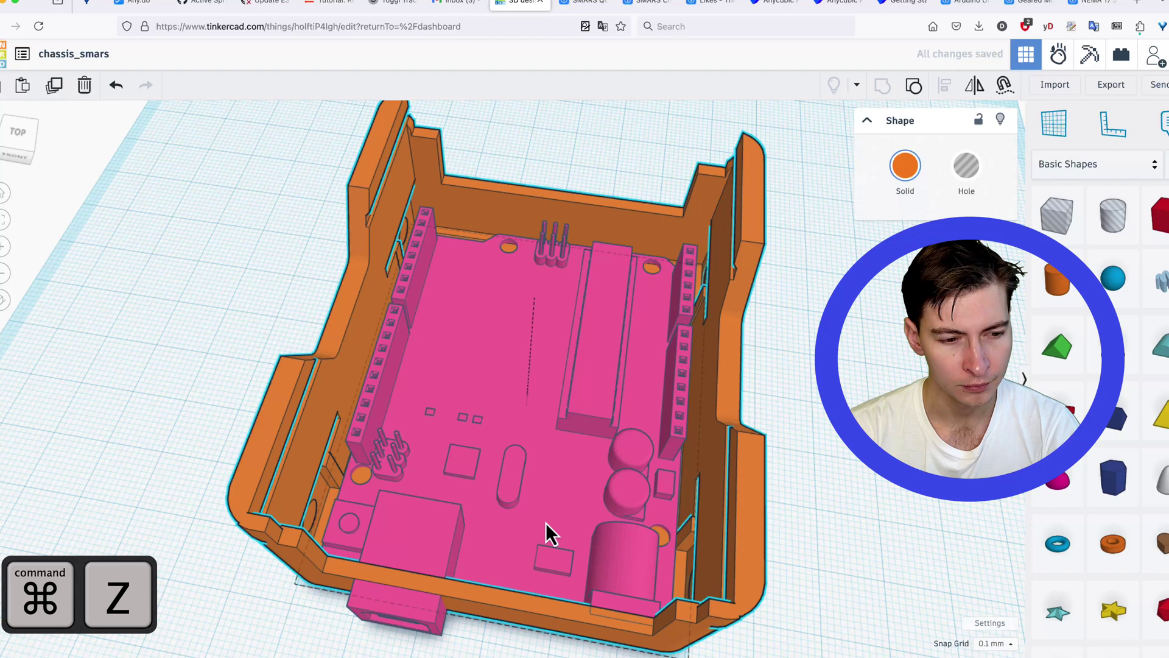
Export only the selected chassis shape as an STL file for 3D printing.
{"action": "right_click_drag", "start_coordinate": [546, 522], "coordinate": [690, 483]}
{"action": "scroll", "coordinate": [691, 483], "scroll_direction": "down", "scroll_amount": 4}
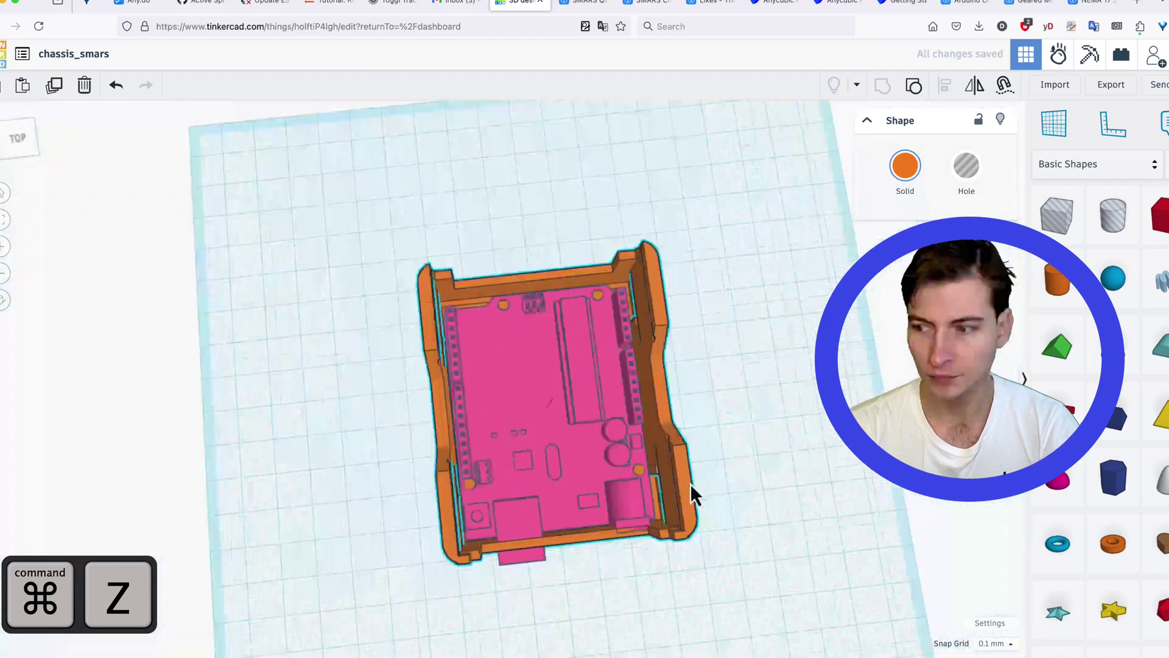
{"action": "left_click", "coordinate": [1107, 98]}
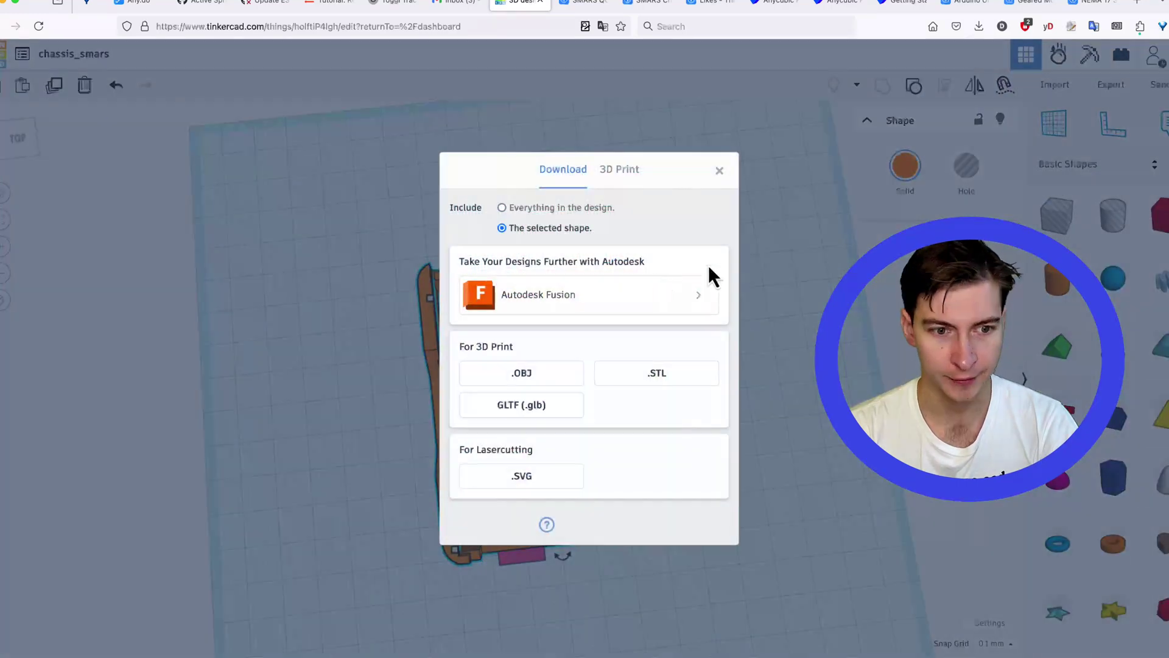
{"action": "left_click", "coordinate": [672, 382]}
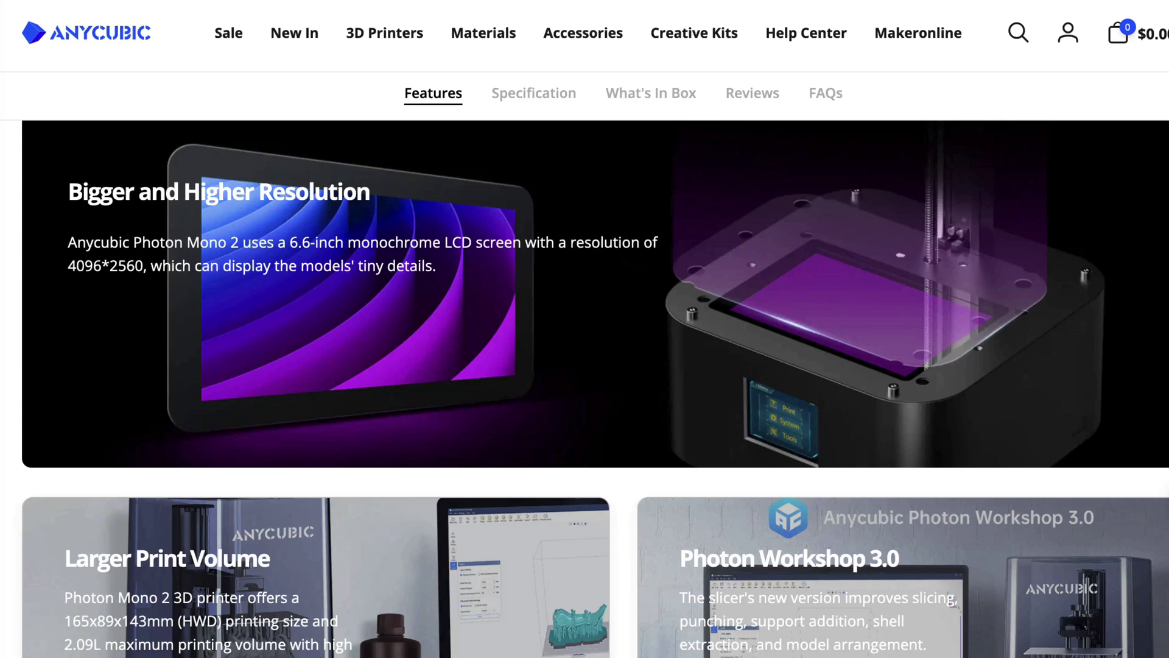
Read through the feature descriptions on the Anycubic Photon Mono 2 product page.
{"action": "scroll", "coordinate": [585, 389], "scroll_direction": "down", "scroll_amount": 8}
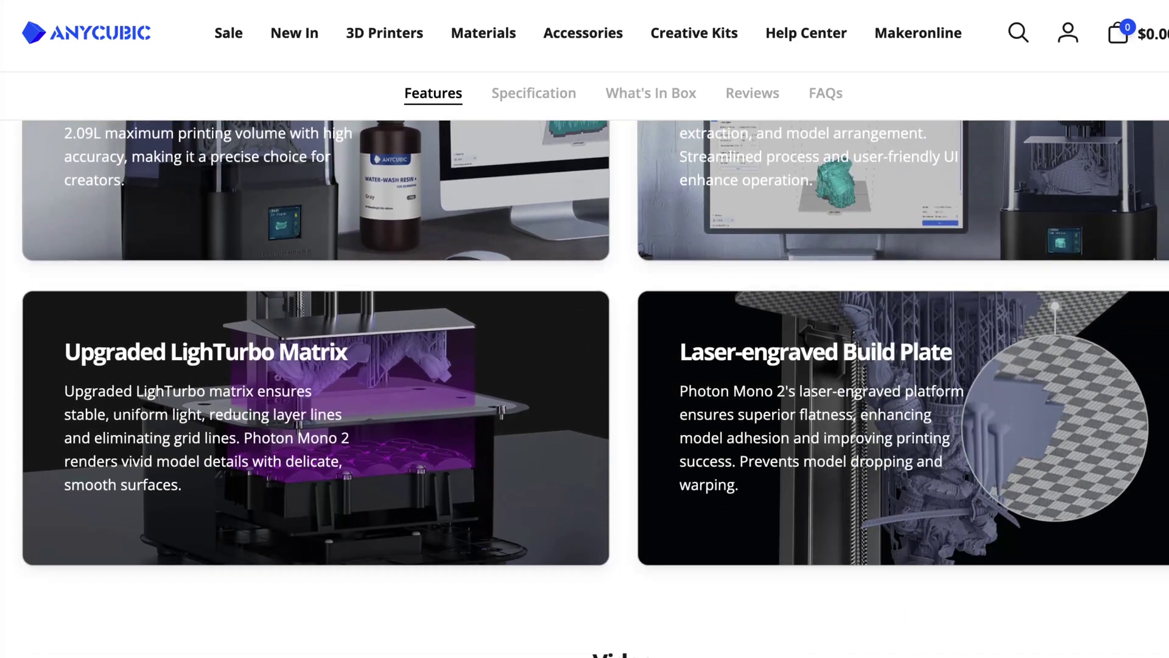
{"action": "scroll", "coordinate": [584, 390], "scroll_direction": "down", "scroll_amount": 6}
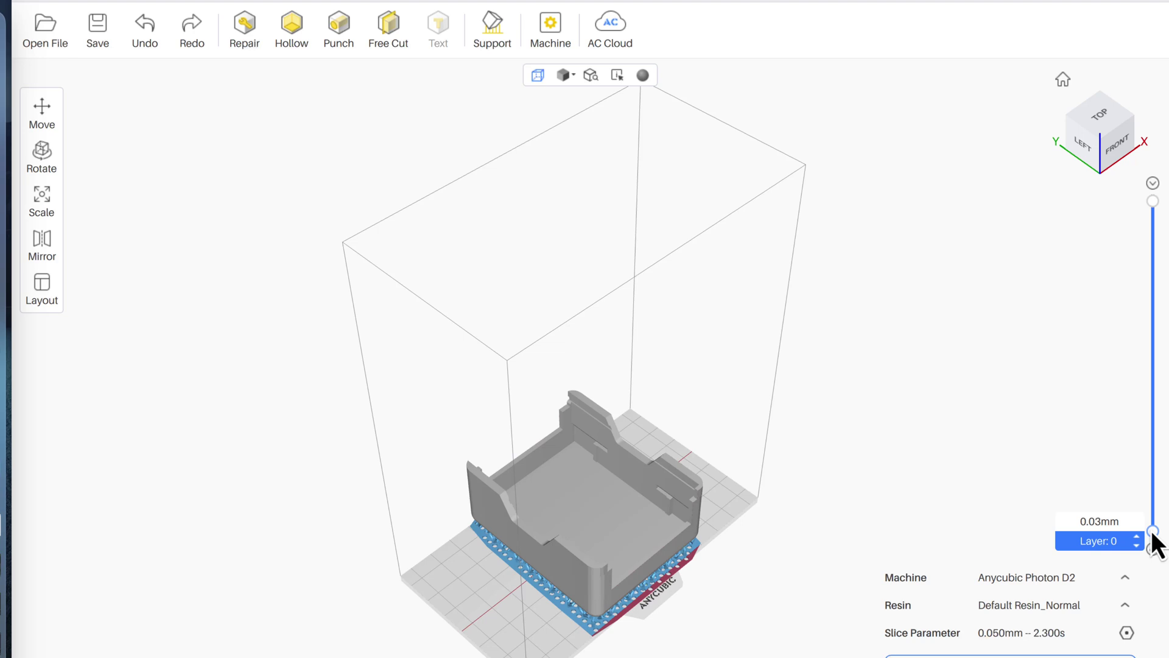
Switch to Anycubic Photon Workshop and preview the layers of the chassis and its supports.
{"action": "left_click_drag", "start_coordinate": [1153, 473], "coordinate": [1154, 414]}
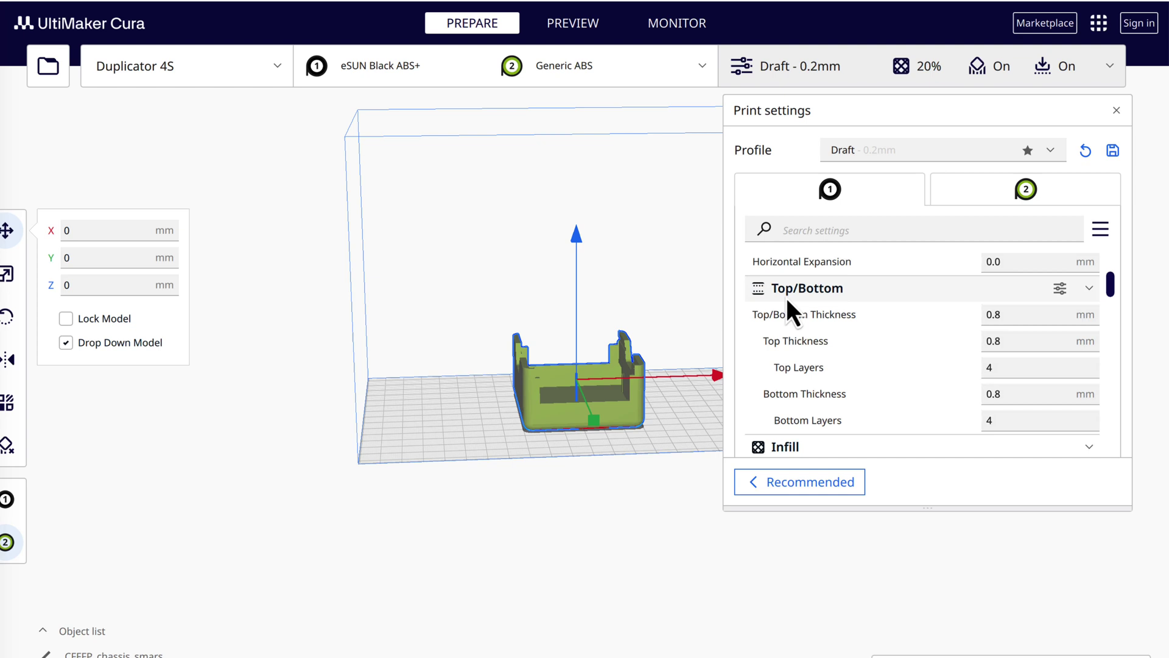
Switch to UltiMaker Cura and review the chassis print settings for temperatures, cooling, support and build plate adhesion.
{"action": "scroll", "coordinate": [787, 298], "scroll_direction": "down", "scroll_amount": 3}
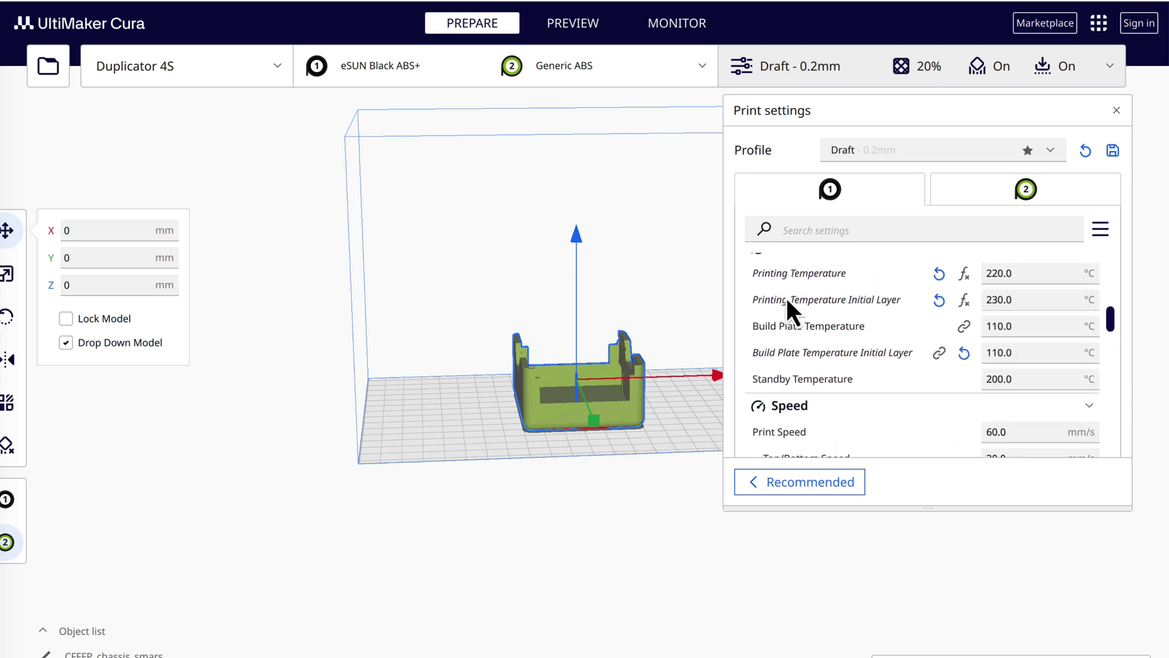
{"action": "mouse_move", "coordinate": [819, 291]}
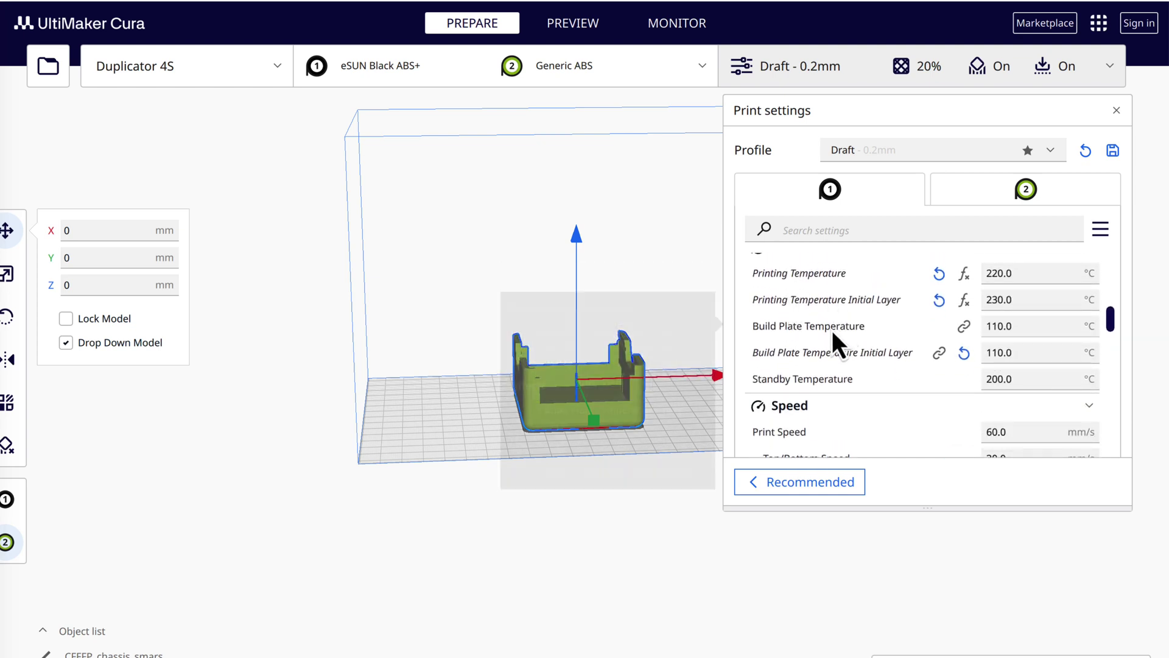
{"action": "mouse_move", "coordinate": [833, 332]}
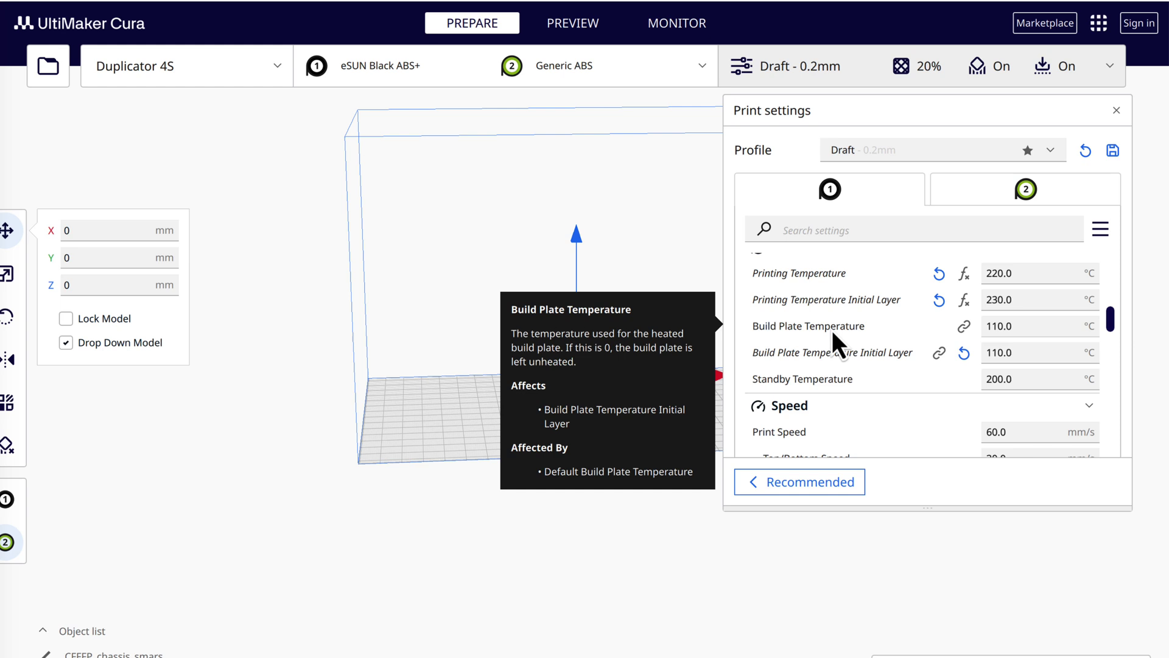
{"action": "scroll", "coordinate": [919, 378], "scroll_direction": "down", "scroll_amount": 3}
{"action": "scroll", "coordinate": [920, 376], "scroll_direction": "down", "scroll_amount": 5}
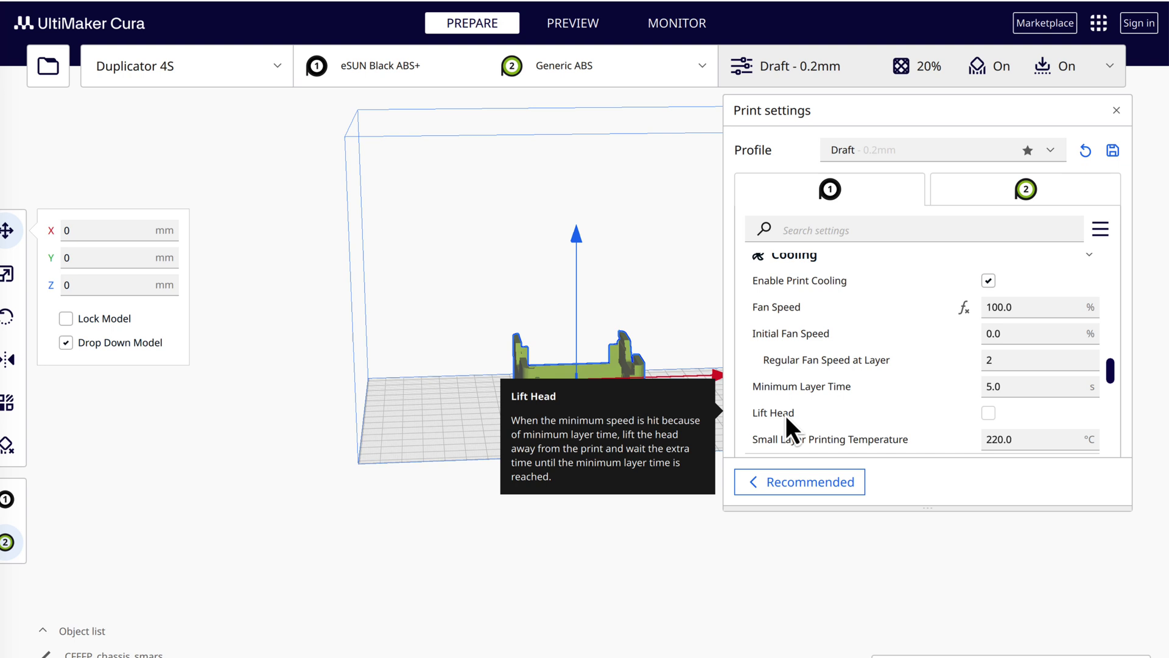
{"action": "scroll", "coordinate": [894, 402], "scroll_direction": "down", "scroll_amount": 3}
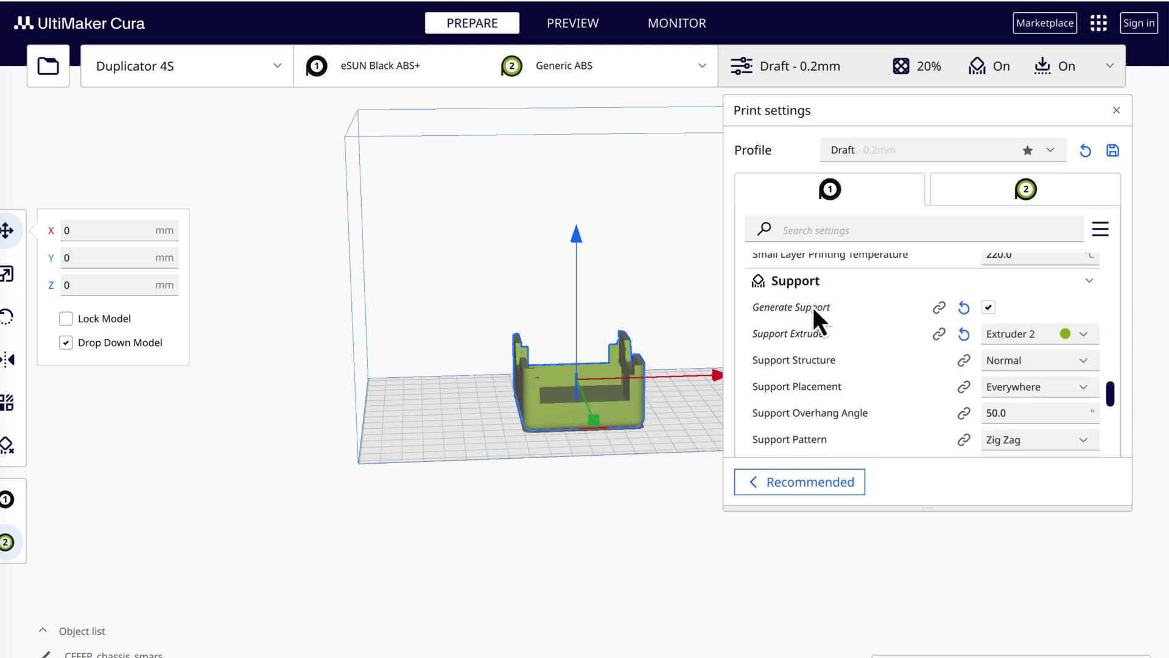
{"action": "scroll", "coordinate": [834, 326], "scroll_direction": "down", "scroll_amount": 3}
{"action": "scroll", "coordinate": [842, 339], "scroll_direction": "down", "scroll_amount": 5}
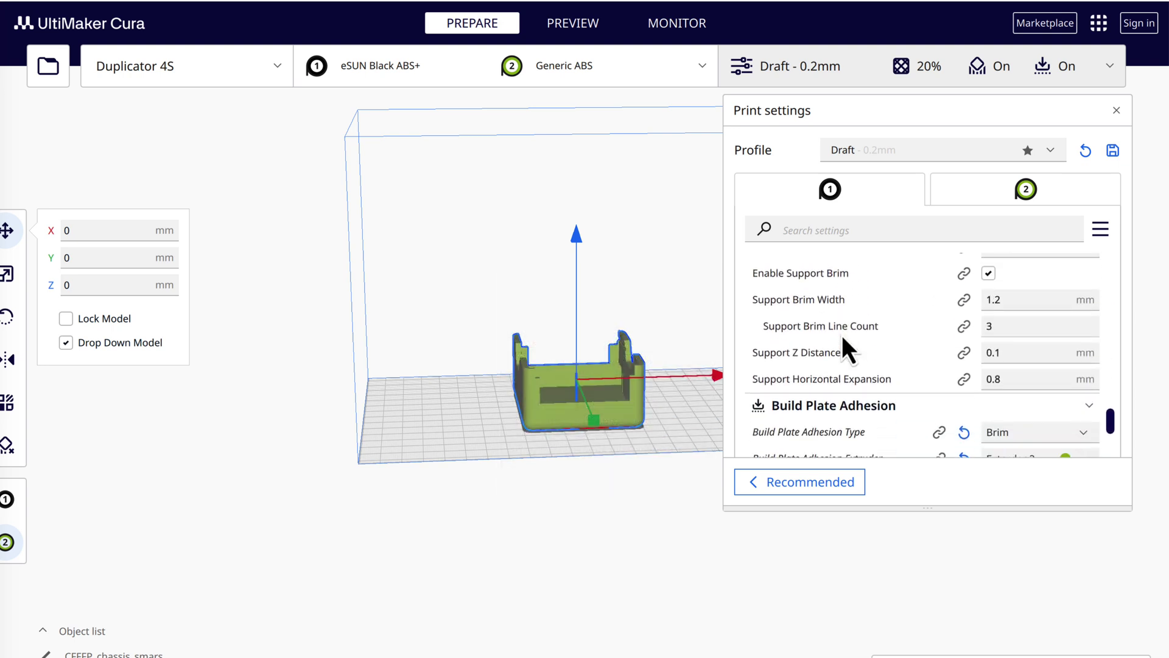